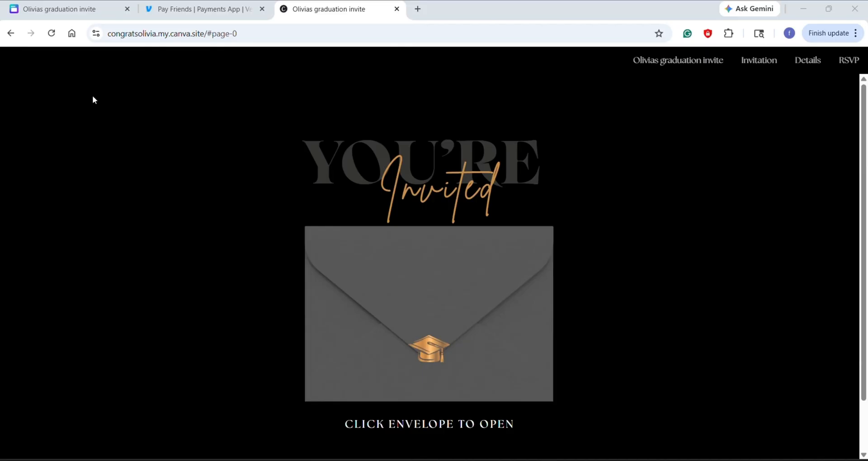
Step: Reload the published graduation invitation, open it from the envelope page, look through the Details page and return to the invitation
{"action": "left_click", "coordinate": [51, 34]}
{"action": "left_click", "coordinate": [451, 425]}
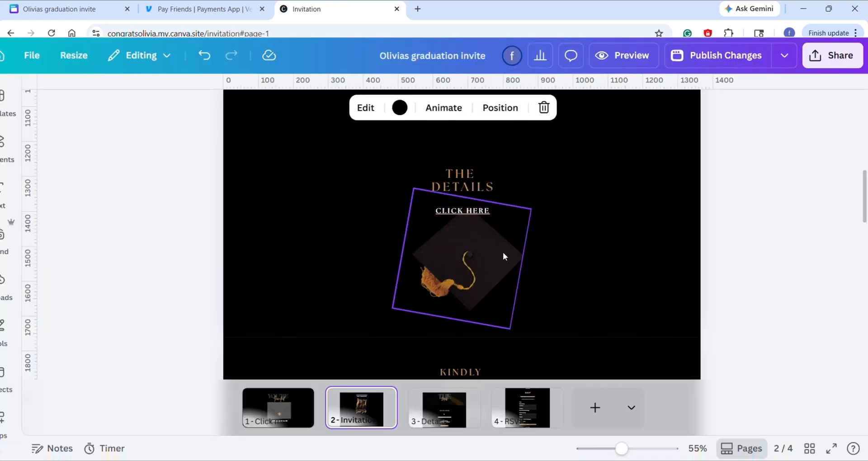
{"action": "left_click_drag", "start_coordinate": [863, 211], "coordinate": [862, 245]}
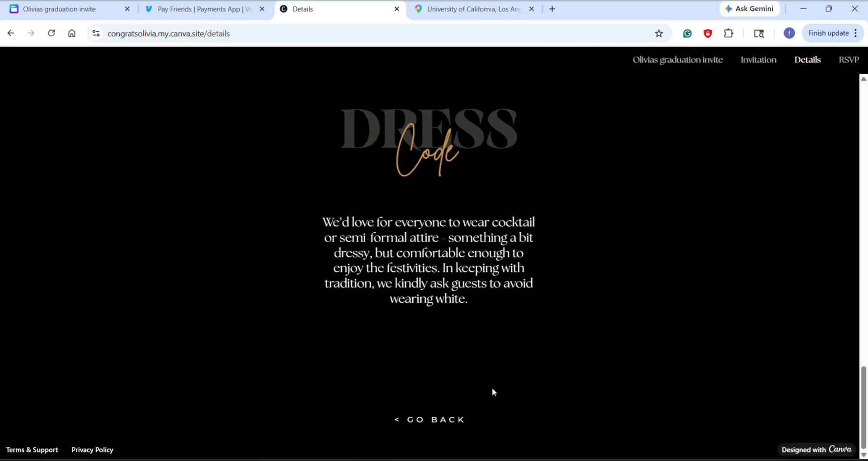
{"action": "left_click", "coordinate": [442, 421]}
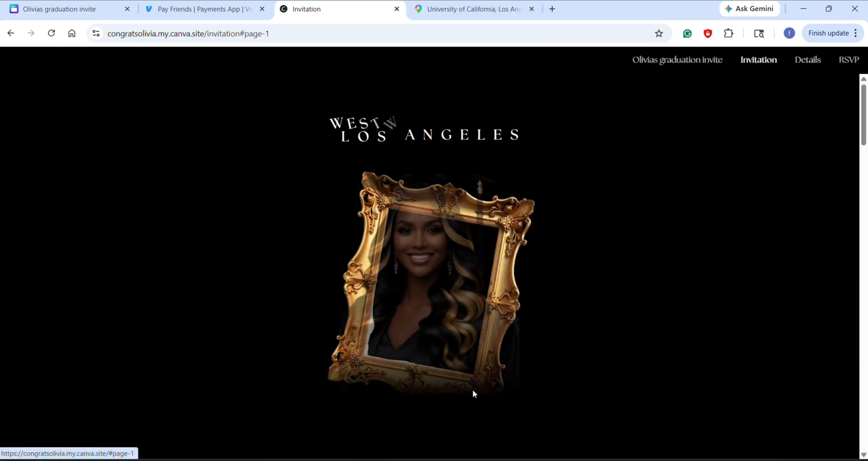
Step: Look through the invitation page, open the RSVP form from its link, review the form and go back
{"action": "scroll", "coordinate": [865, 194], "scroll_direction": "down", "scroll_amount": 8}
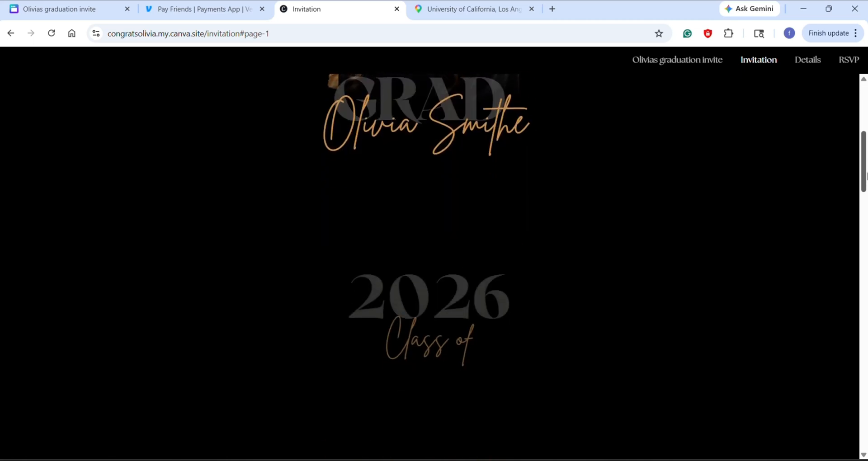
{"action": "left_click_drag", "start_coordinate": [866, 193], "coordinate": [866, 285]}
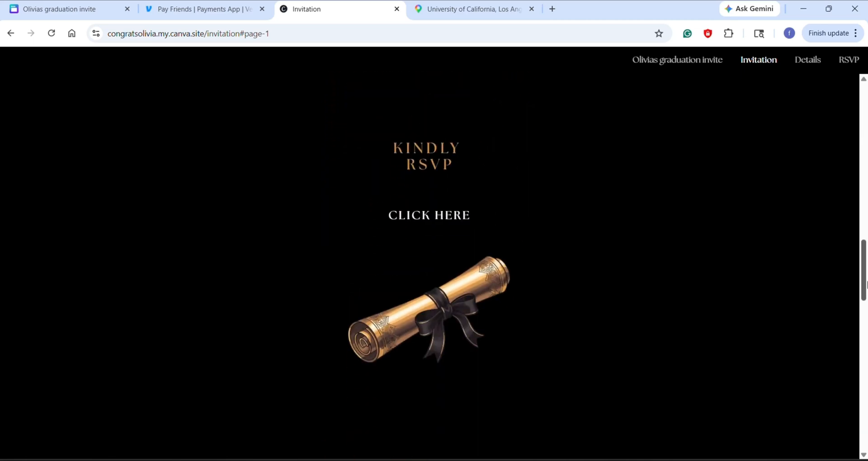
{"action": "left_click", "coordinate": [458, 218]}
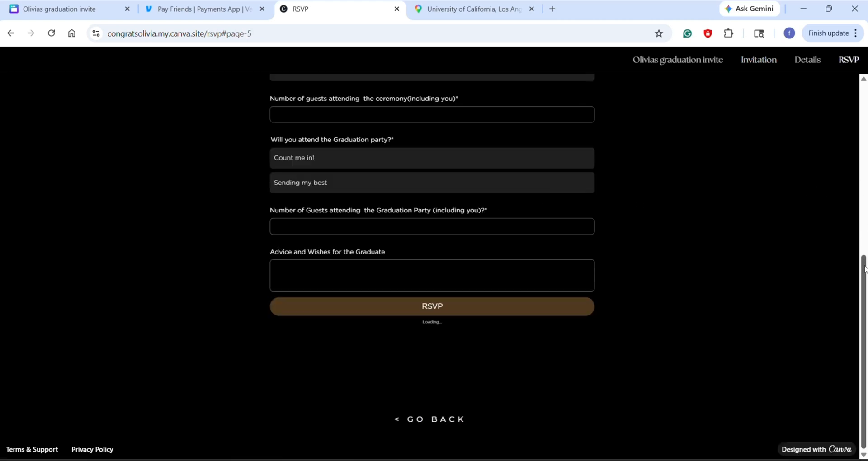
{"action": "left_click_drag", "start_coordinate": [865, 270], "coordinate": [659, 430]}
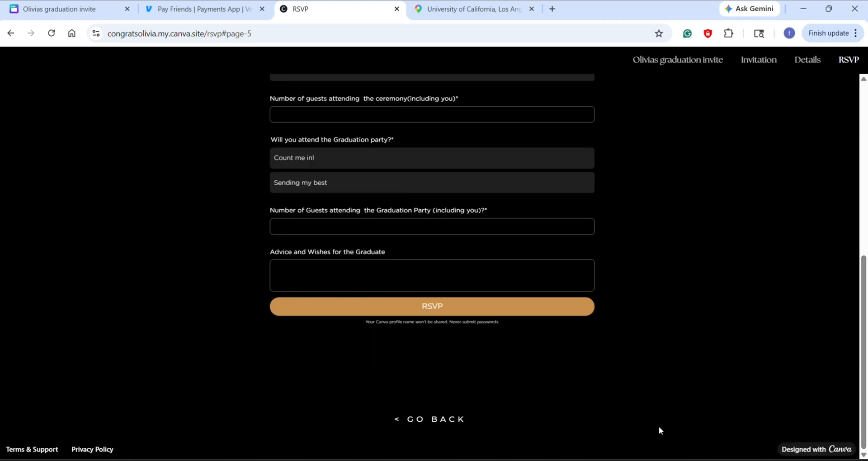
{"action": "left_click", "coordinate": [413, 419]}
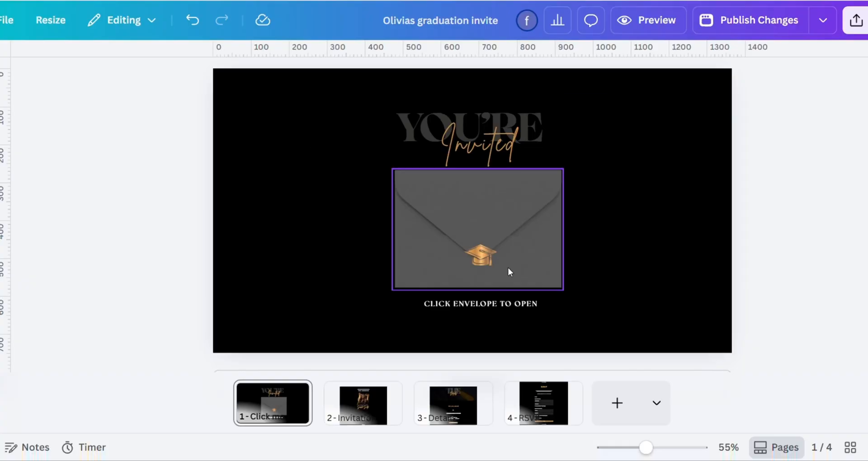
Step: Change the link on the "CLICK ENVELOPE TO OPEN" text to the page "2 - Invitation"
{"action": "left_click", "coordinate": [509, 268]}
{"action": "left_click", "coordinate": [483, 260]}
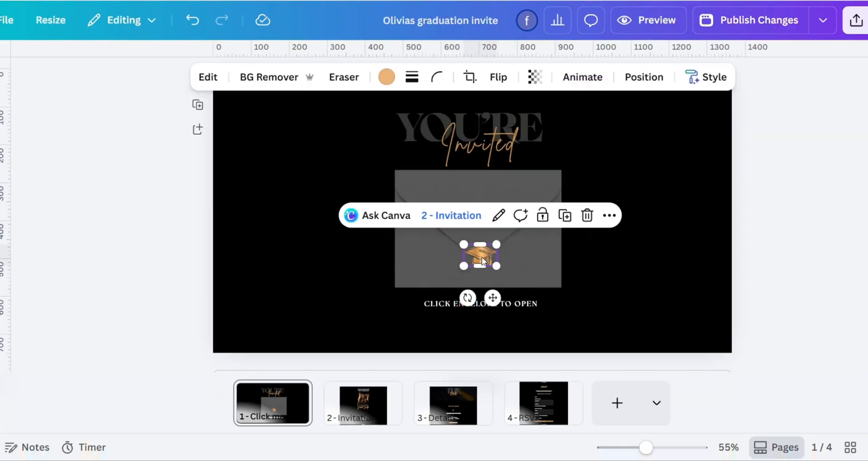
{"action": "left_click", "coordinate": [506, 308]}
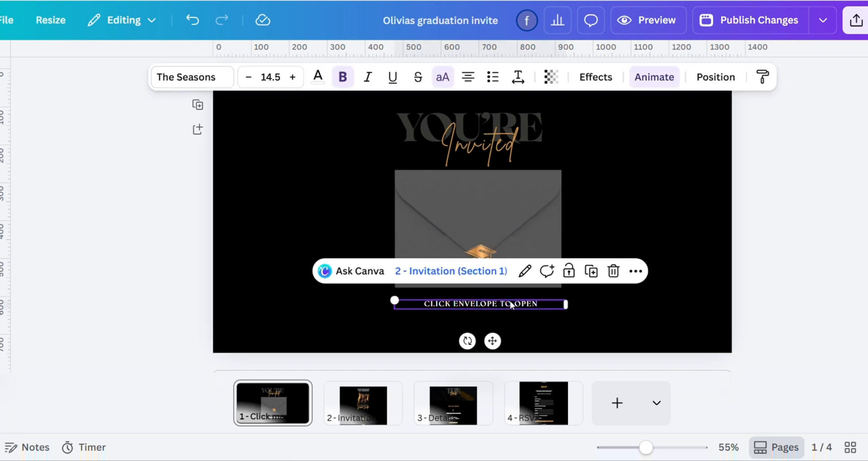
{"action": "left_click", "coordinate": [526, 272]}
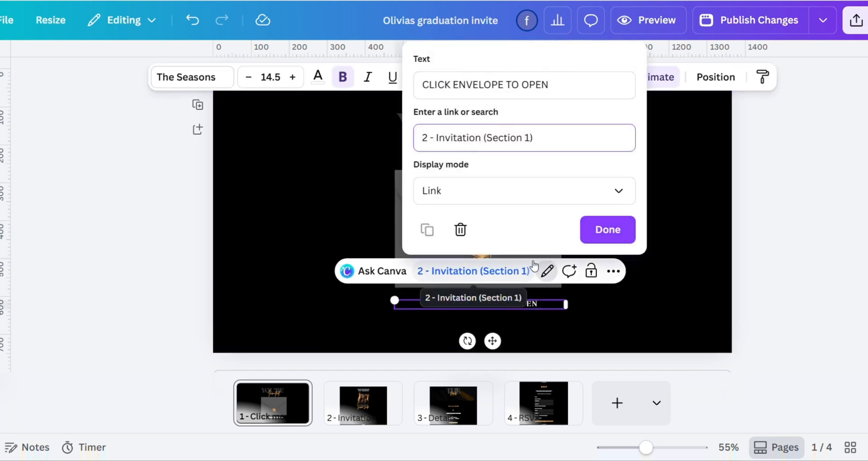
{"action": "left_click_drag", "start_coordinate": [550, 138], "coordinate": [396, 139]}
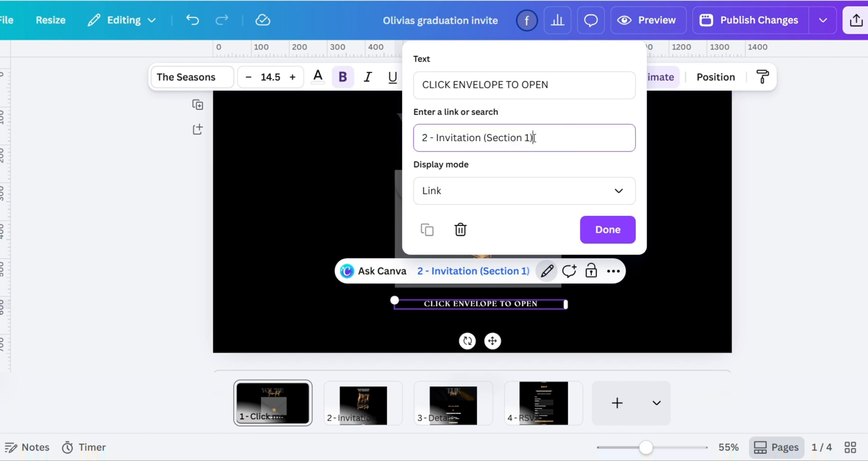
{"action": "left_click_drag", "start_coordinate": [535, 138], "coordinate": [408, 139]}
{"action": "key", "text": "BackSpace"}
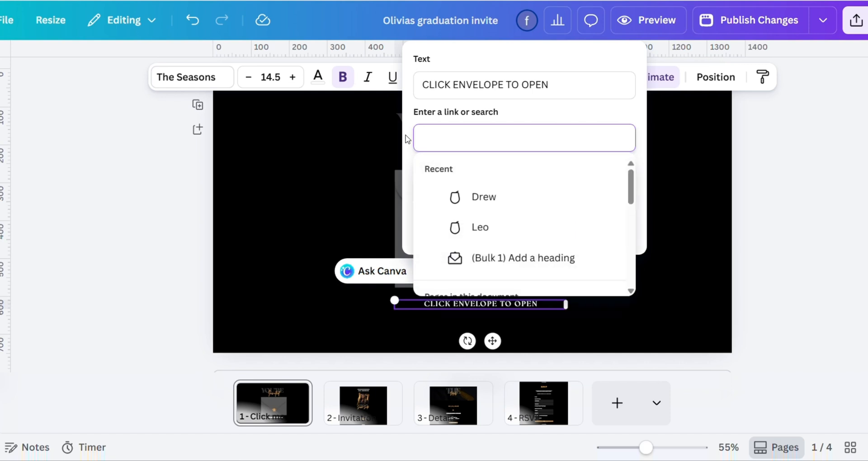
{"action": "left_click_drag", "start_coordinate": [632, 195], "coordinate": [628, 236]}
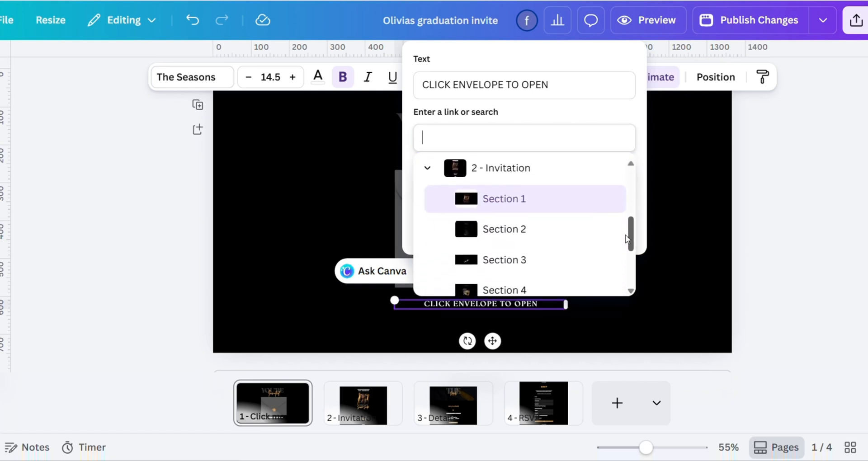
{"action": "scroll", "coordinate": [509, 209], "scroll_direction": "up", "scroll_amount": 2}
{"action": "left_click", "coordinate": [509, 209]}
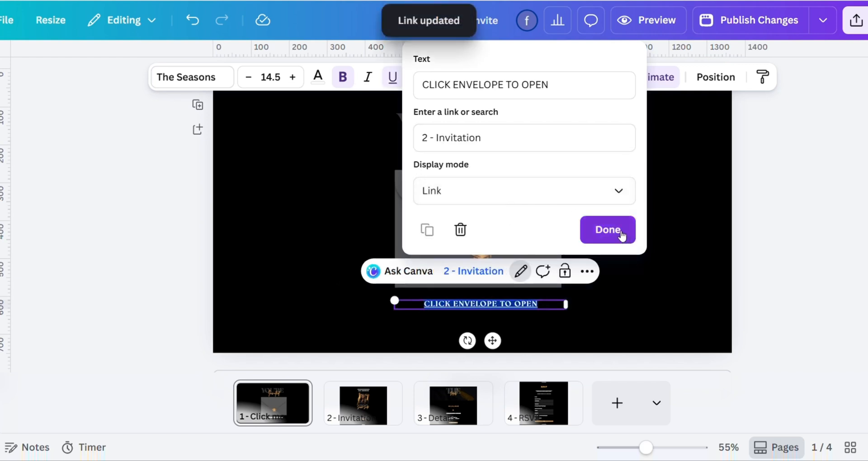
{"action": "left_click", "coordinate": [608, 230]}
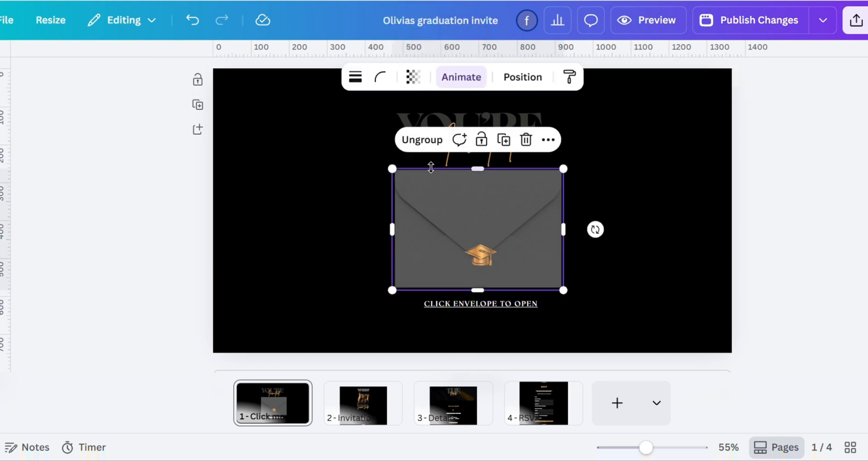
Step: Ungroup the envelope and its graduation cap seal on the first page, and pick the envelope by itself
{"action": "left_click", "coordinate": [462, 181]}
{"action": "left_click", "coordinate": [416, 141]}
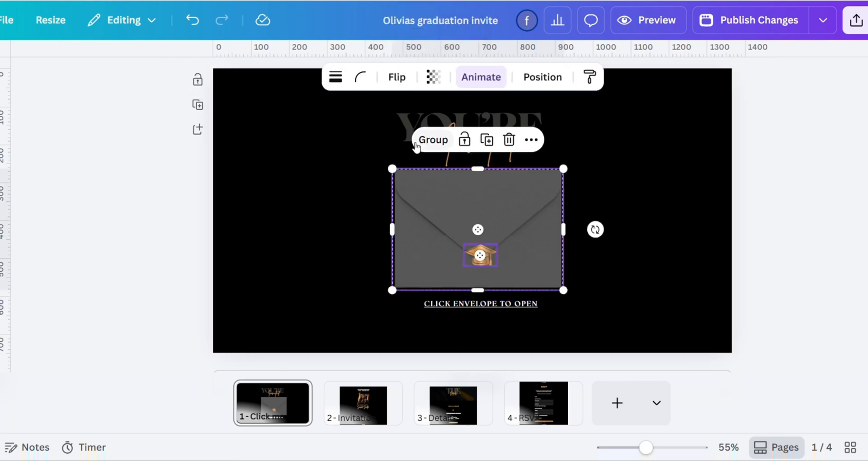
{"action": "left_click", "coordinate": [446, 204]}
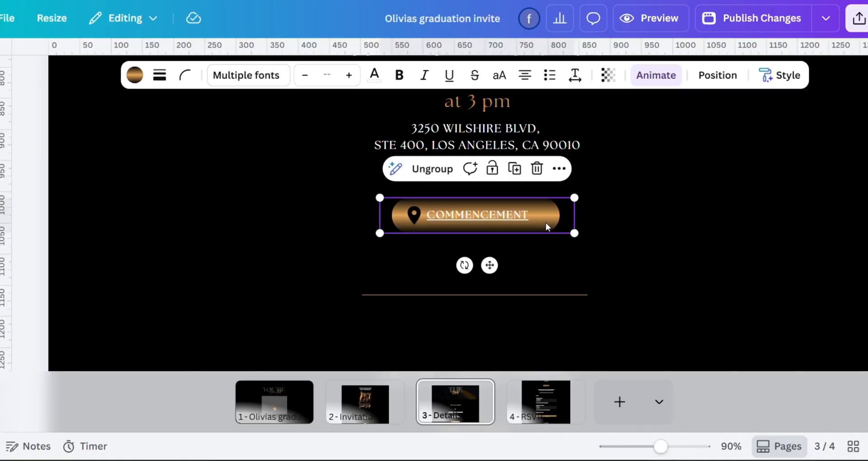
Step: Ungroup the Commencement button on the Details page to select its pin icon separately, and group all its parts again
{"action": "left_click", "coordinate": [431, 170]}
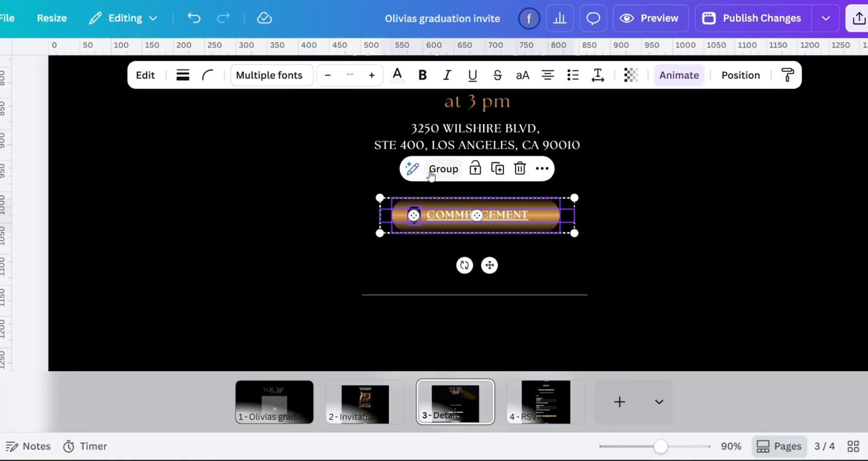
{"action": "left_click", "coordinate": [533, 247]}
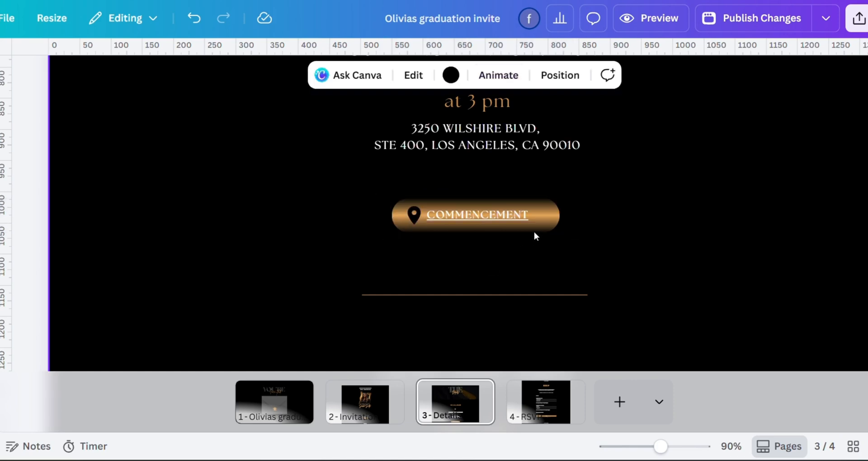
{"action": "left_click", "coordinate": [413, 216]}
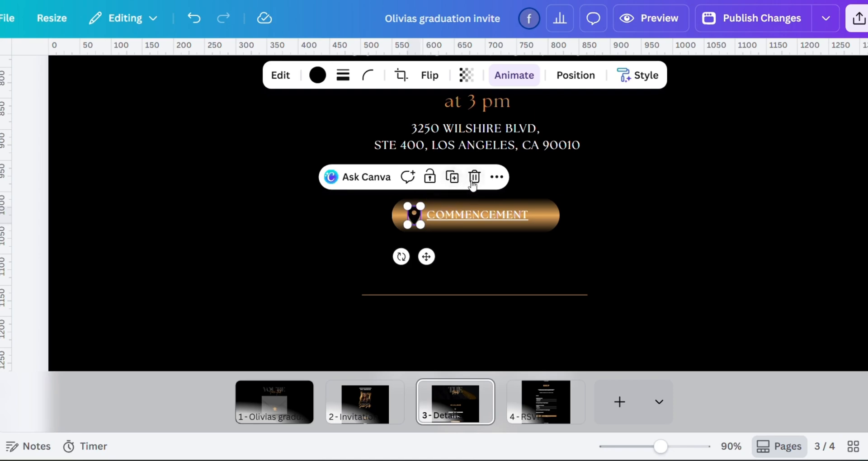
{"action": "left_click", "coordinate": [568, 251]}
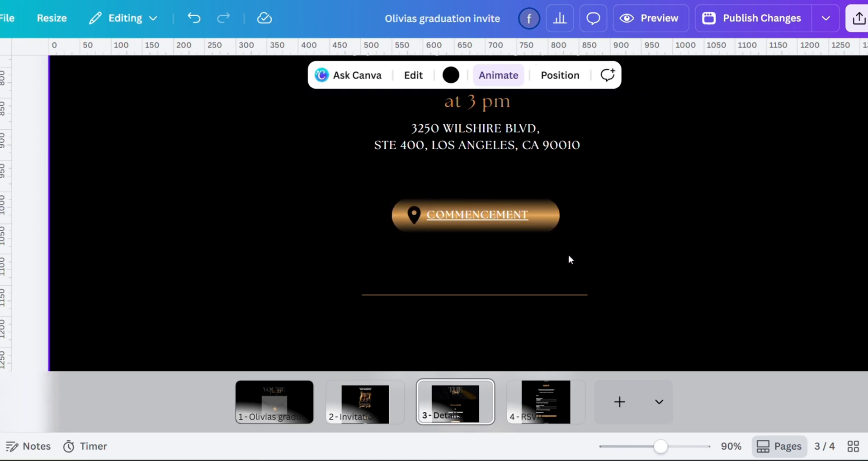
{"action": "left_click_drag", "start_coordinate": [614, 252], "coordinate": [393, 185]}
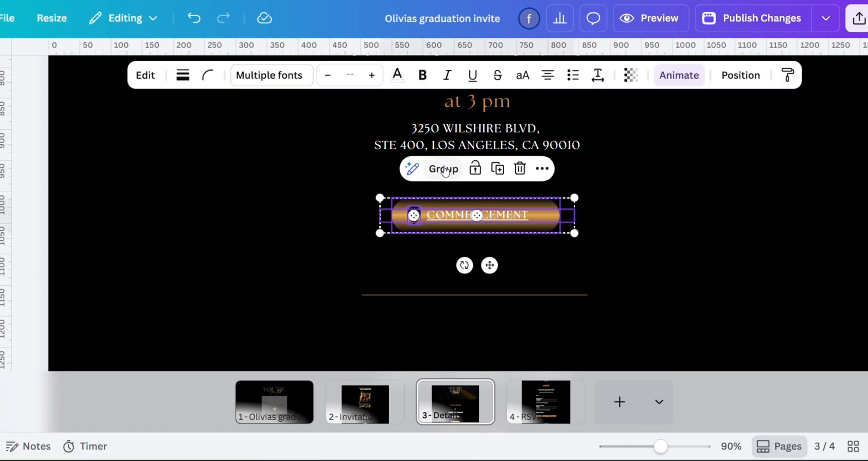
{"action": "left_click", "coordinate": [444, 169]}
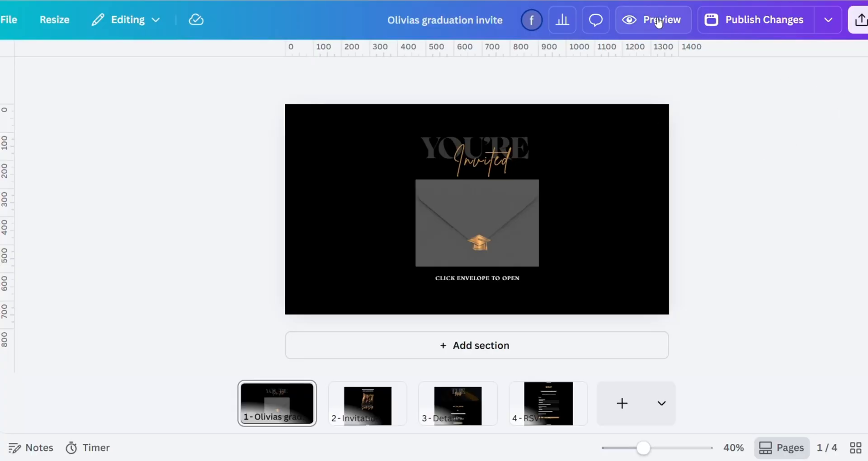
Step: Preview the website in the mobile view, check the Details page layout and close the preview
{"action": "left_click", "coordinate": [679, 23]}
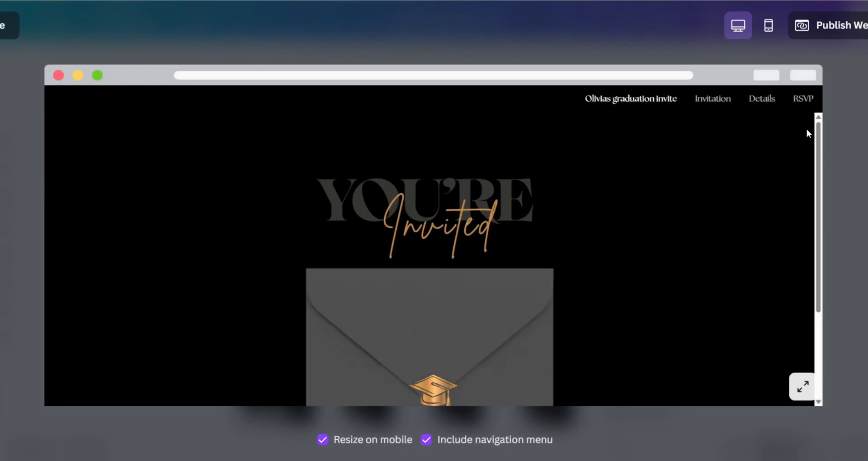
{"action": "left_click", "coordinate": [769, 26]}
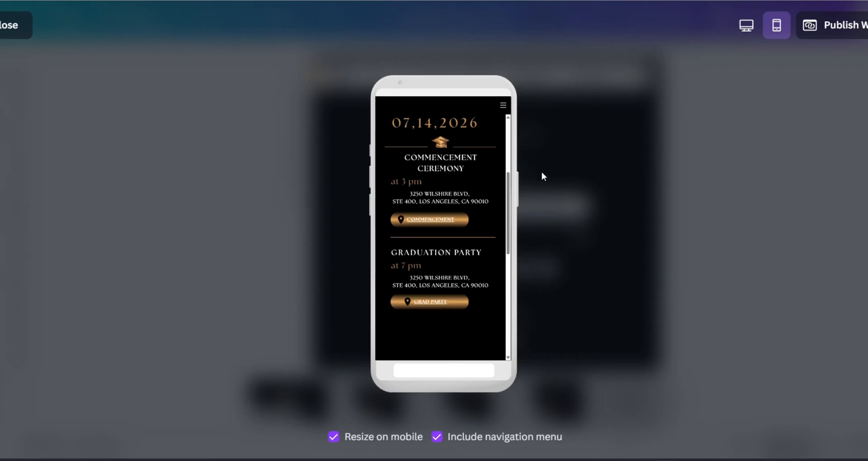
{"action": "left_click", "coordinate": [23, 35]}
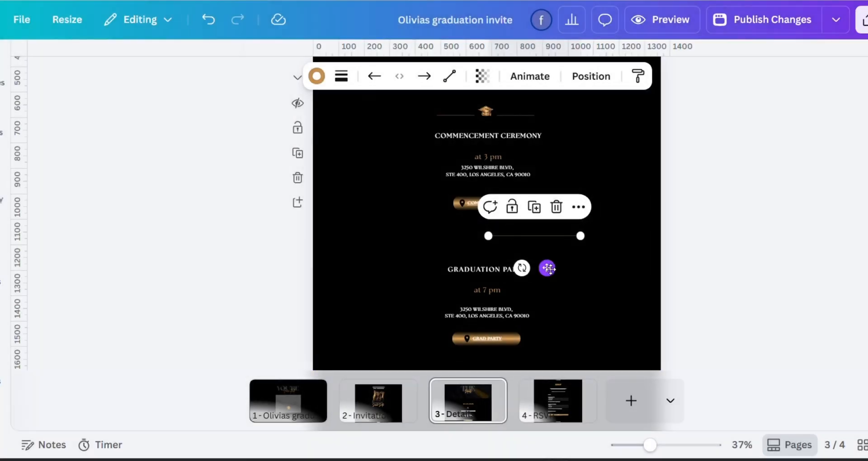
Step: Move the divider line to the middle between the Commencement button and the Graduation Party heading, and lock it in place
{"action": "left_click_drag", "start_coordinate": [548, 268], "coordinate": [506, 270]}
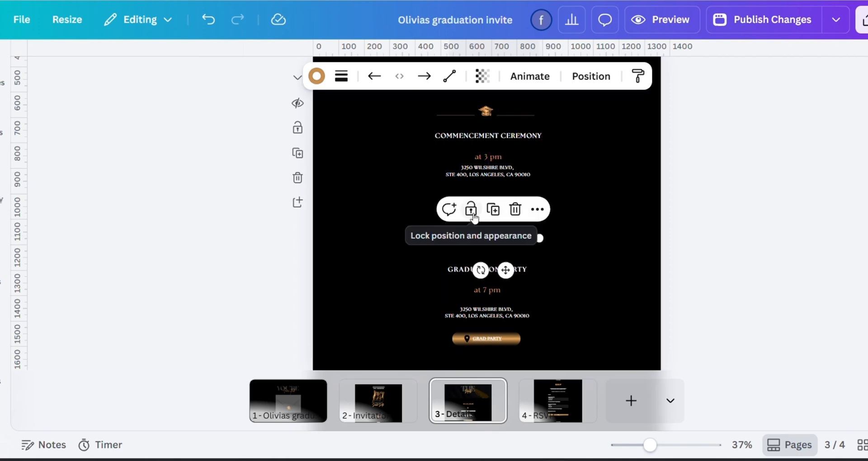
{"action": "left_click", "coordinate": [474, 217]}
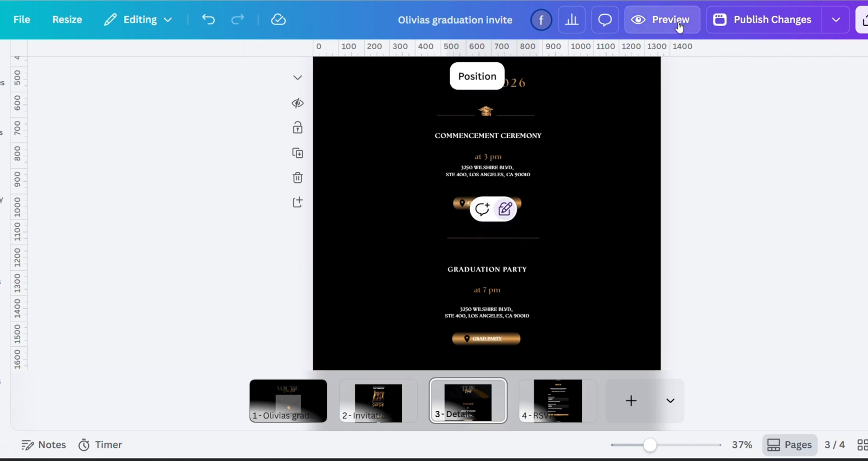
Step: Preview the Details page in the mobile view and check the layout of the ceremony and party sections
{"action": "left_click", "coordinate": [678, 27]}
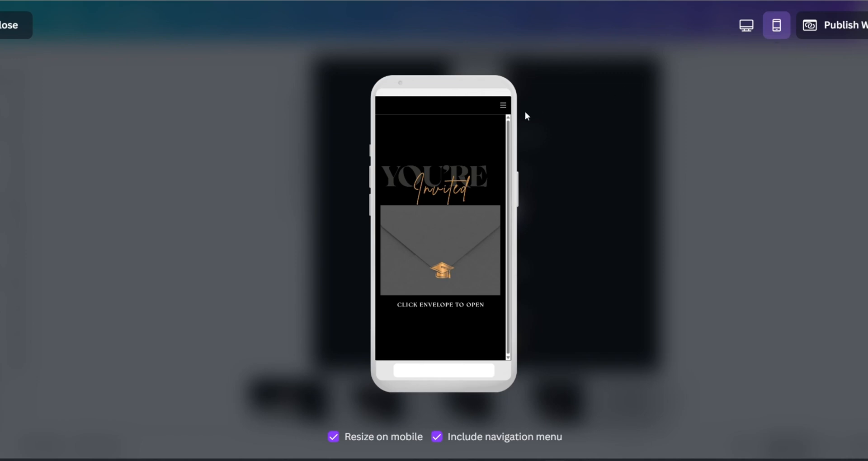
{"action": "left_click", "coordinate": [501, 109]}
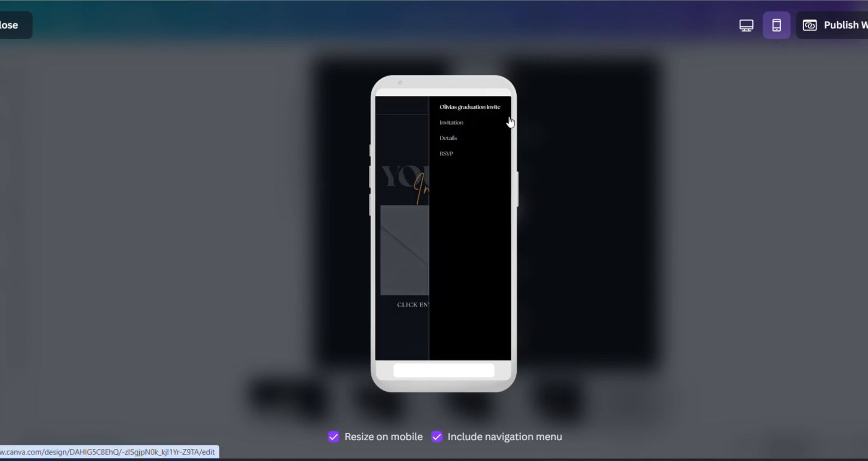
{"action": "left_click", "coordinate": [465, 143]}
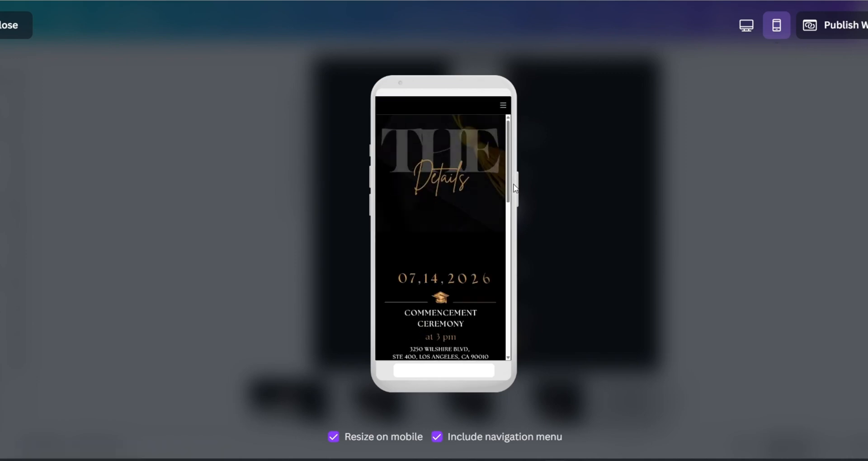
{"action": "left_click_drag", "start_coordinate": [507, 193], "coordinate": [509, 235]}
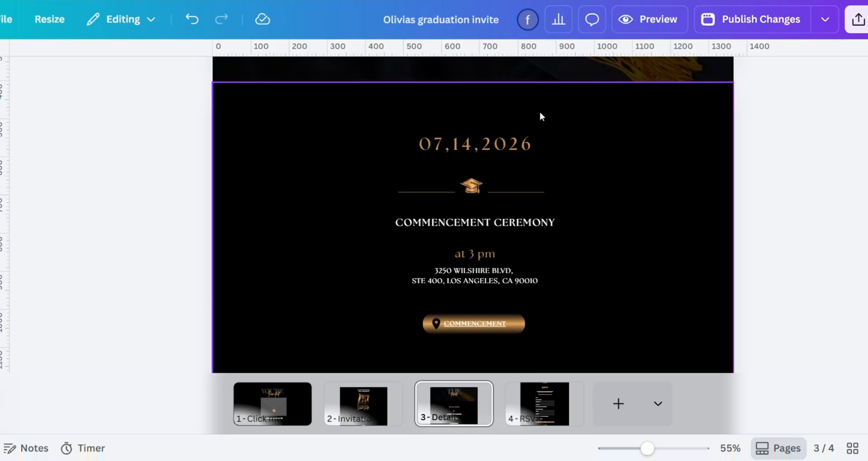
Step: Switch the graduation cap divider below the date from the position-only lock to the full lock
{"action": "left_click", "coordinate": [529, 190]}
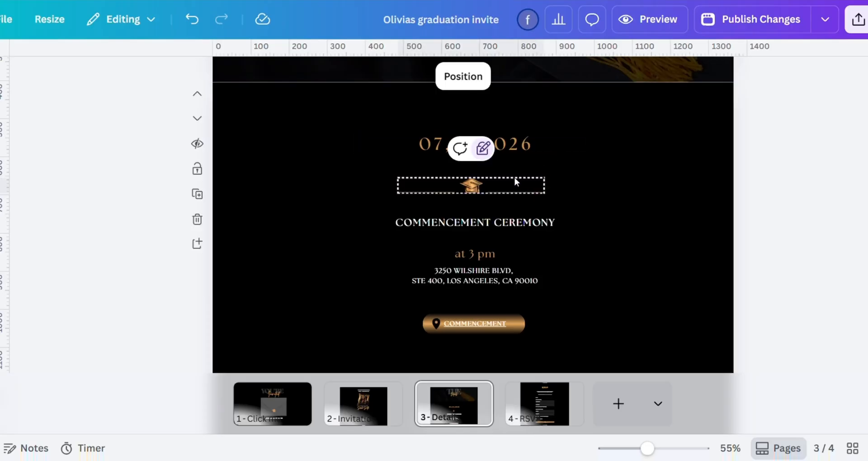
{"action": "left_click", "coordinate": [485, 153]}
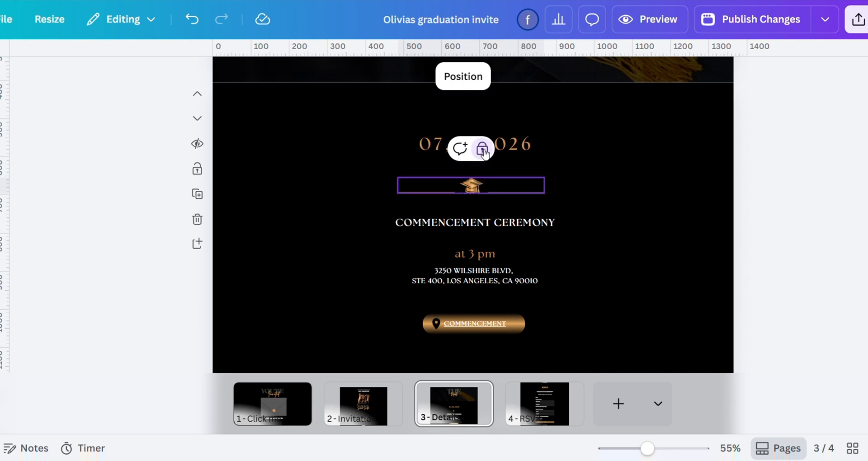
Step: Unlock the graduation cap divider below the date on the Details page and lock it again
{"action": "left_click", "coordinate": [483, 150]}
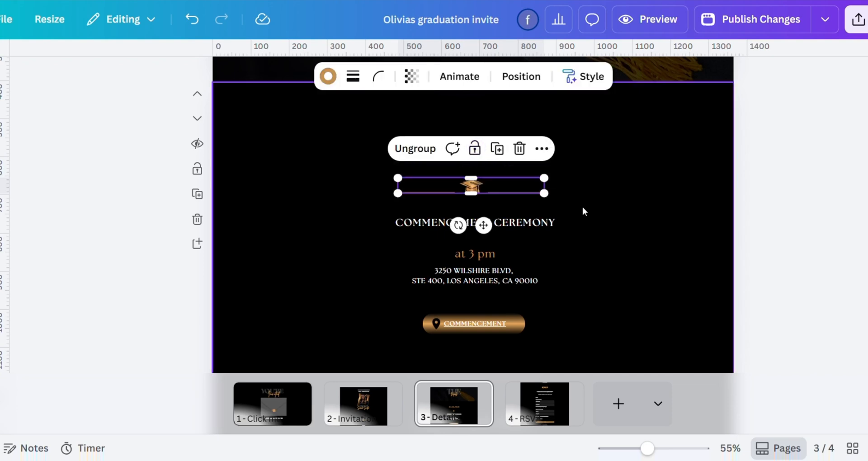
{"action": "left_click", "coordinate": [581, 205]}
{"action": "left_click", "coordinate": [536, 193]}
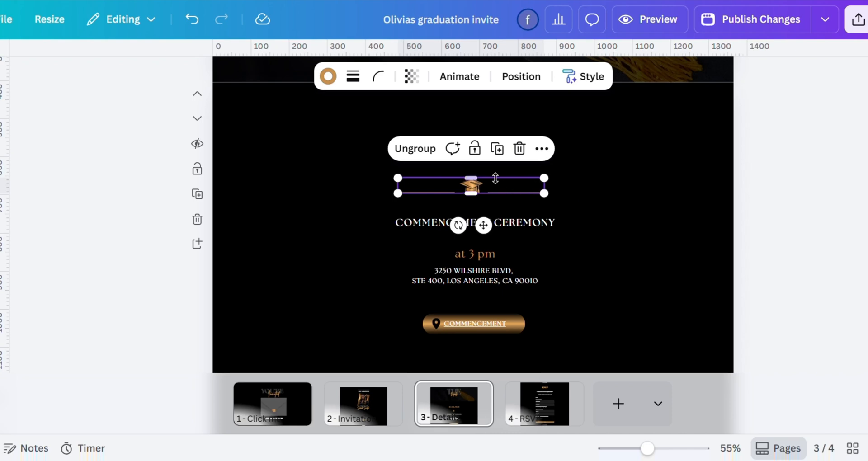
{"action": "left_click", "coordinate": [474, 151]}
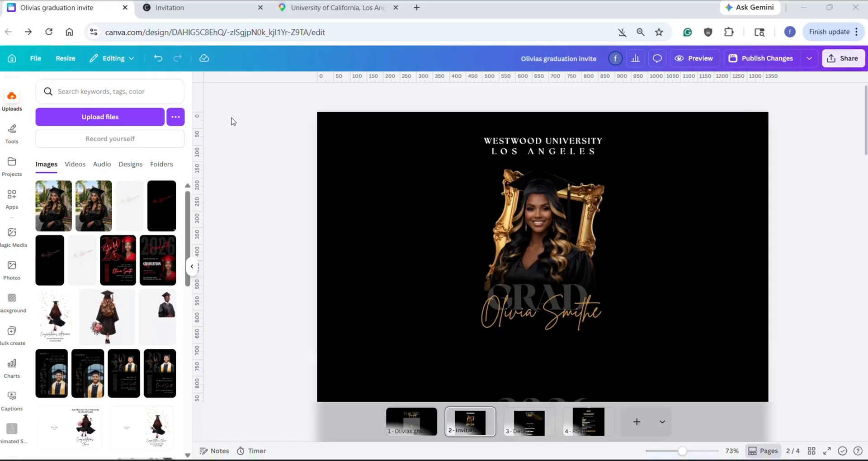
Step: Upload the gradl.png photo and drop it into the gold-framed portrait on the Invitation page, replacing the existing picture
{"action": "left_click", "coordinate": [131, 115]}
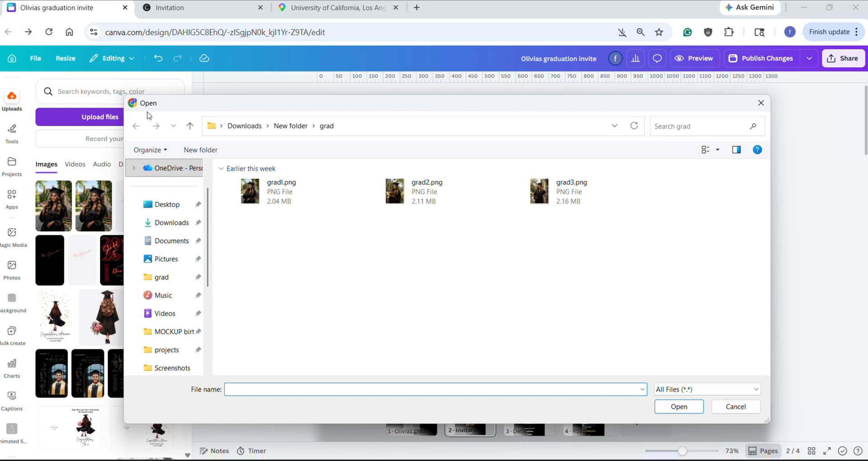
{"action": "double_click", "coordinate": [253, 188]}
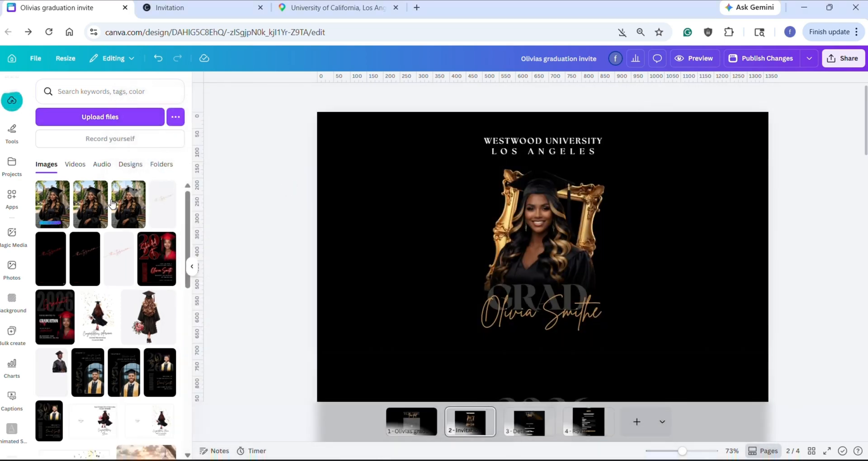
{"action": "left_click", "coordinate": [52, 208]}
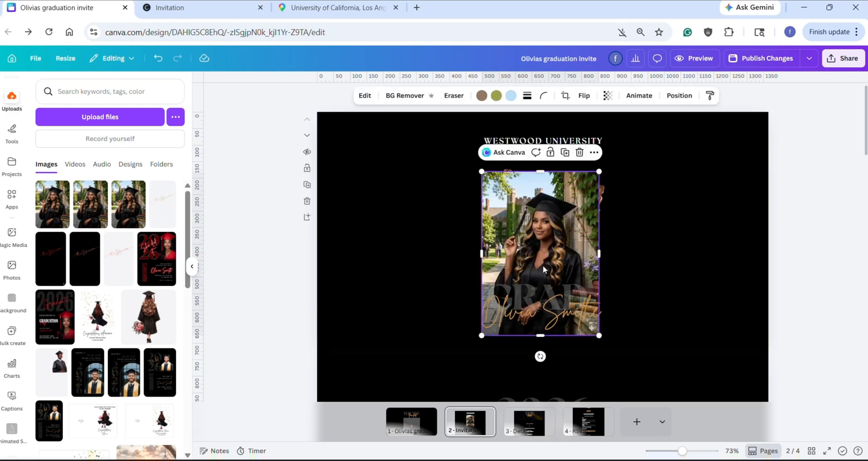
{"action": "left_click_drag", "start_coordinate": [543, 265], "coordinate": [546, 245]}
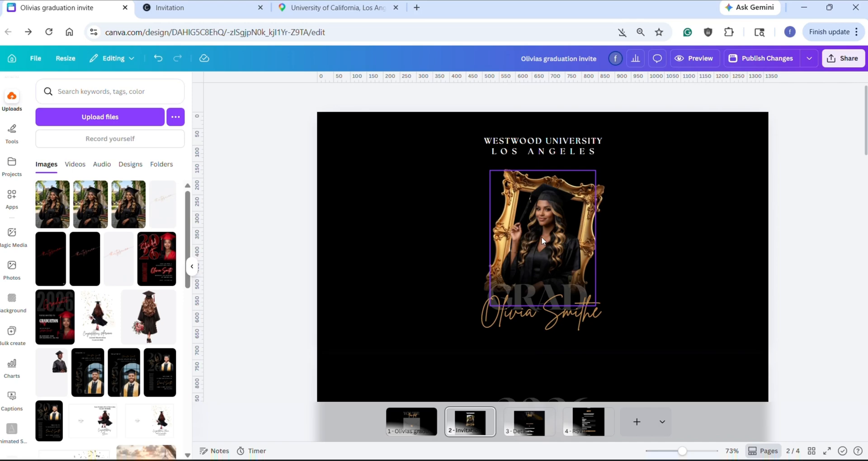
Step: Crop the new portrait by enlarging the photo and repositioning the graduate within the gold frame
{"action": "left_click", "coordinate": [543, 241]}
{"action": "left_click", "coordinate": [534, 95]}
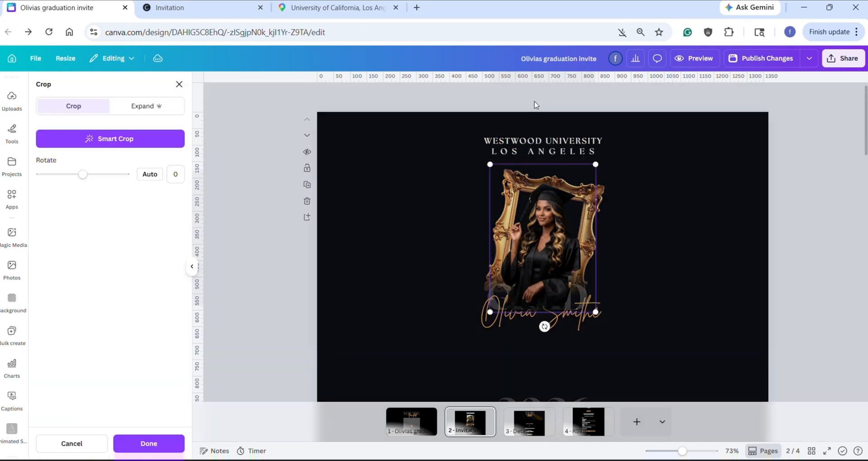
{"action": "left_click_drag", "start_coordinate": [492, 162], "coordinate": [471, 138]}
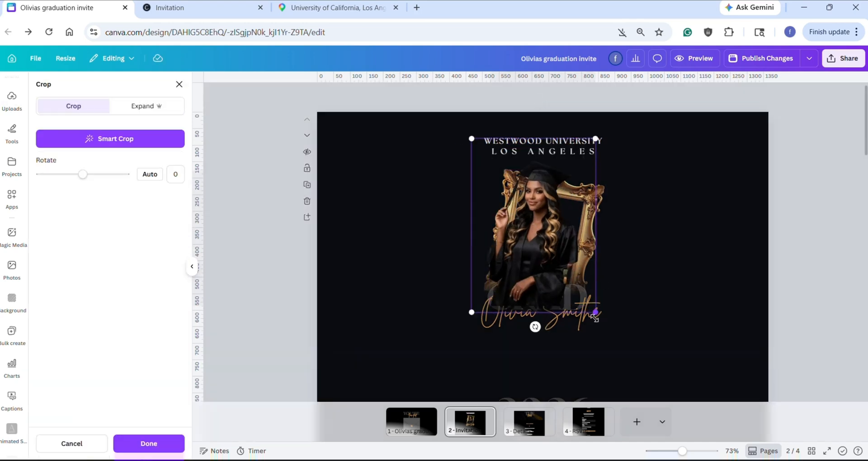
{"action": "left_click_drag", "start_coordinate": [596, 313], "coordinate": [606, 324]}
{"action": "left_click_drag", "start_coordinate": [555, 243], "coordinate": [556, 248]}
{"action": "left_click", "coordinate": [602, 256]}
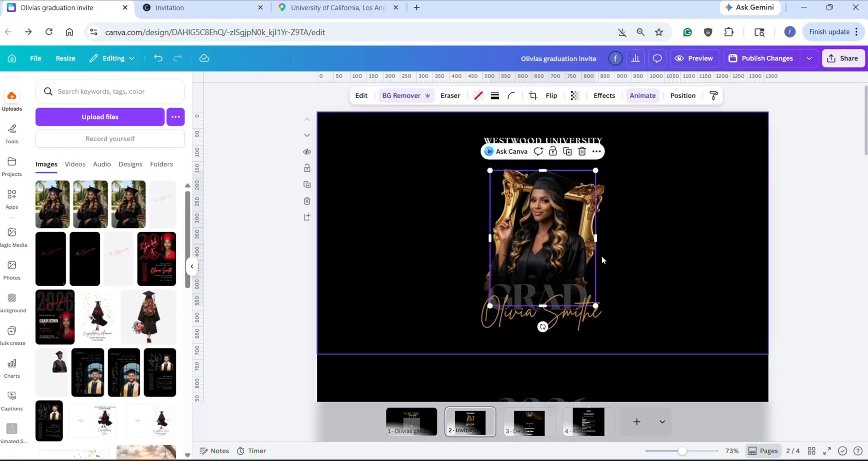
{"action": "left_click", "coordinate": [345, 190]}
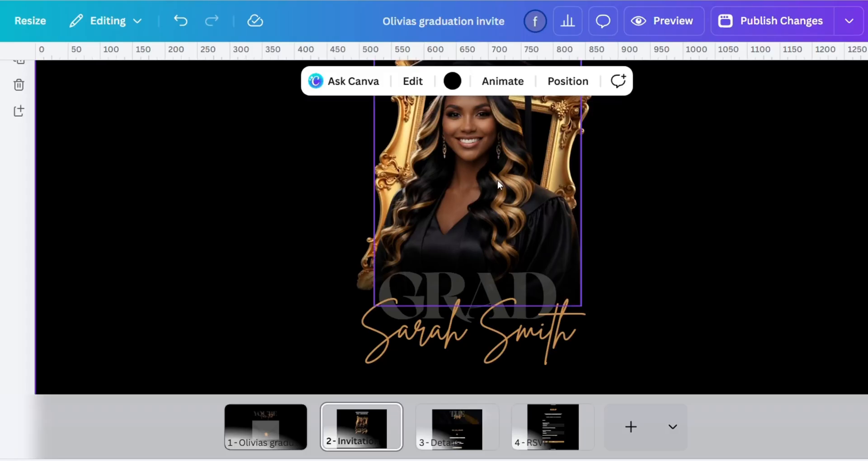
Step: Increase the graduate's name on the Invitation page to size 49.8 and view its font, text color and animation options
{"action": "left_click", "coordinate": [461, 327]}
{"action": "left_click", "coordinate": [461, 327]}
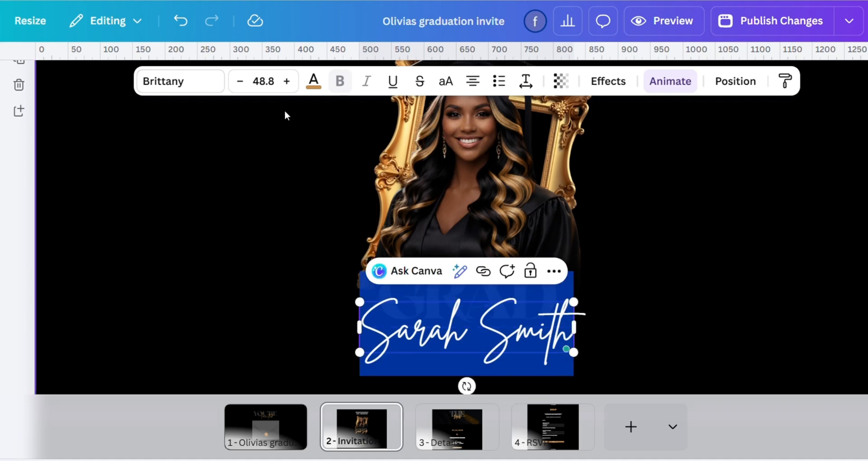
{"action": "left_click", "coordinate": [198, 87]}
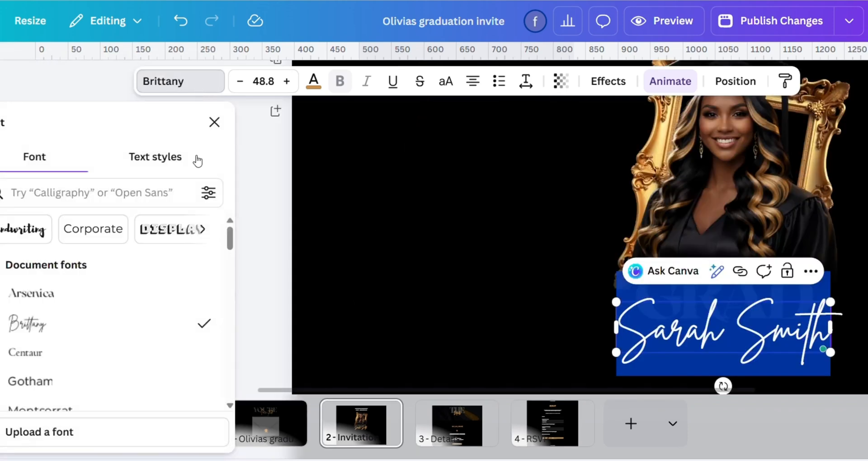
{"action": "left_click", "coordinate": [314, 81]}
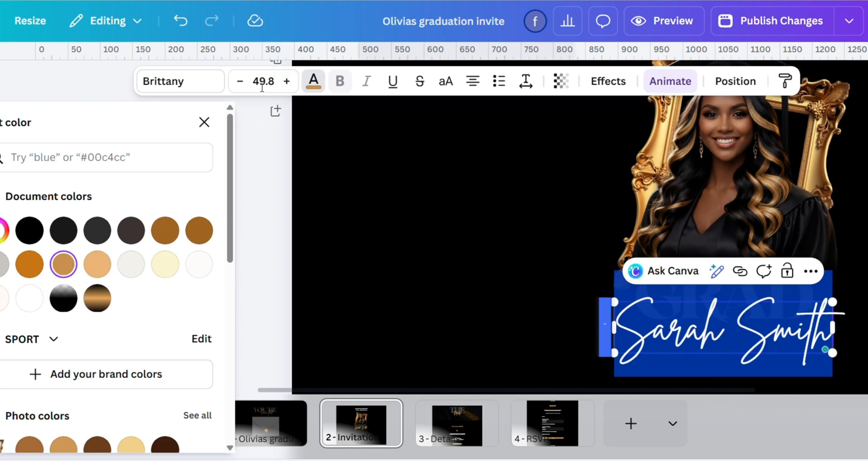
{"action": "left_click", "coordinate": [670, 81]}
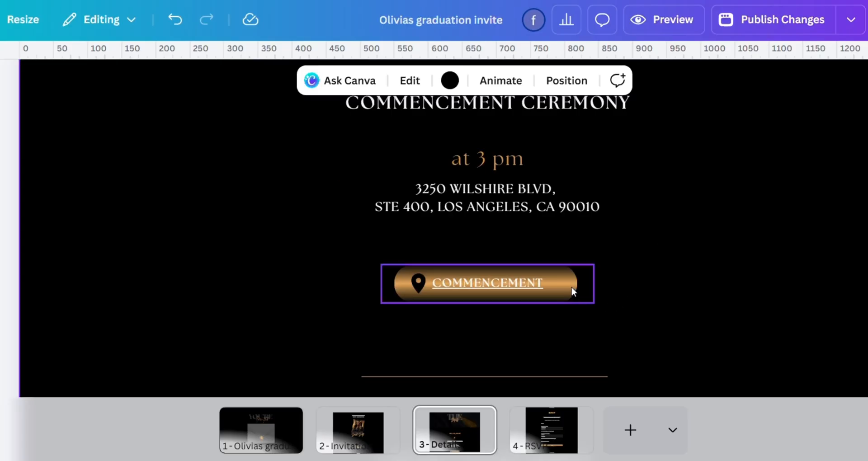
Step: Open the Commencement button's link on the Details page, then copy the University of California, Los Angeles share link from Google Maps
{"action": "left_click", "coordinate": [571, 290]}
{"action": "left_click", "coordinate": [561, 287]}
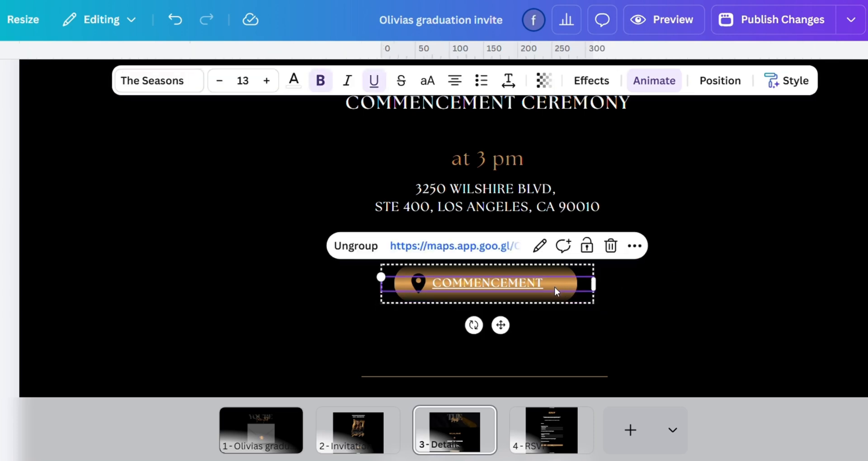
{"action": "left_click", "coordinate": [539, 248]}
{"action": "left_click", "coordinate": [618, 409]}
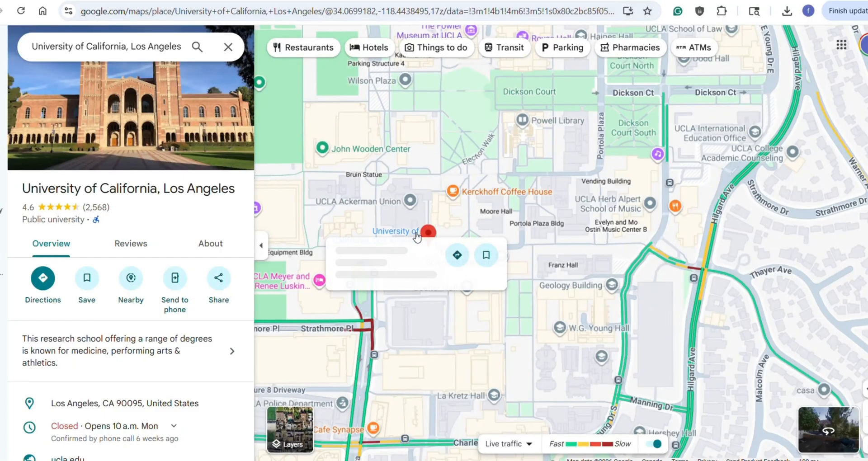
{"action": "left_click", "coordinate": [219, 279]}
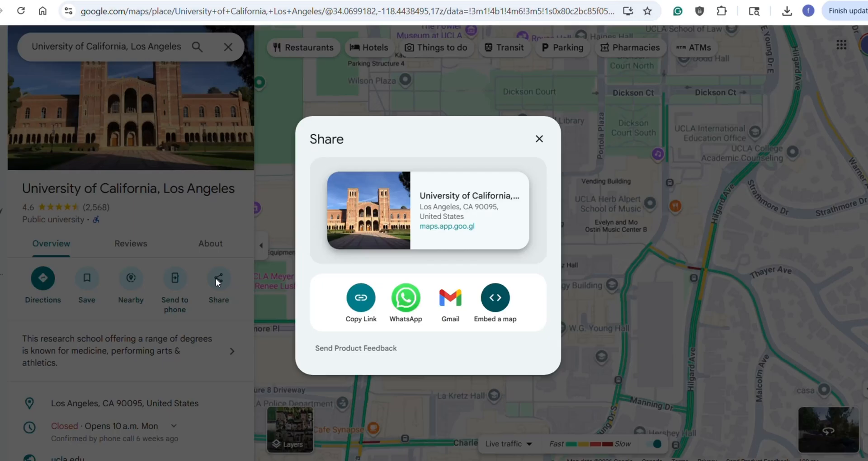
{"action": "left_click", "coordinate": [360, 302]}
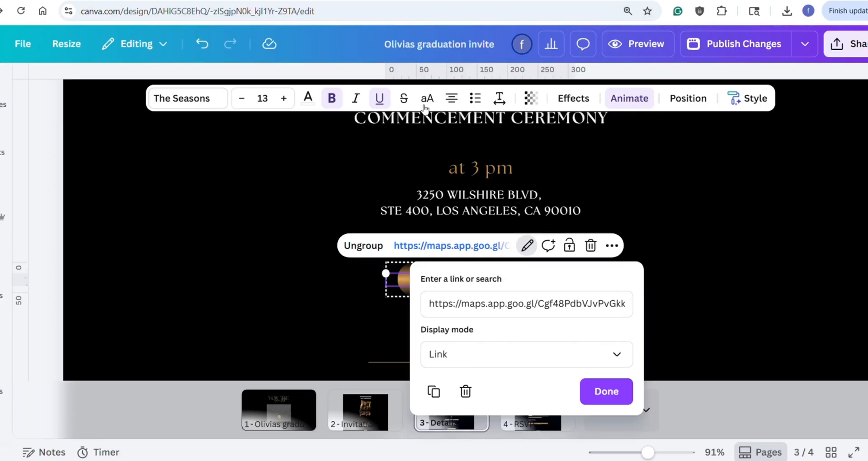
Step: Replace the Commencement button's link with the copied Google Maps link and apply it
{"action": "left_click", "coordinate": [517, 311]}
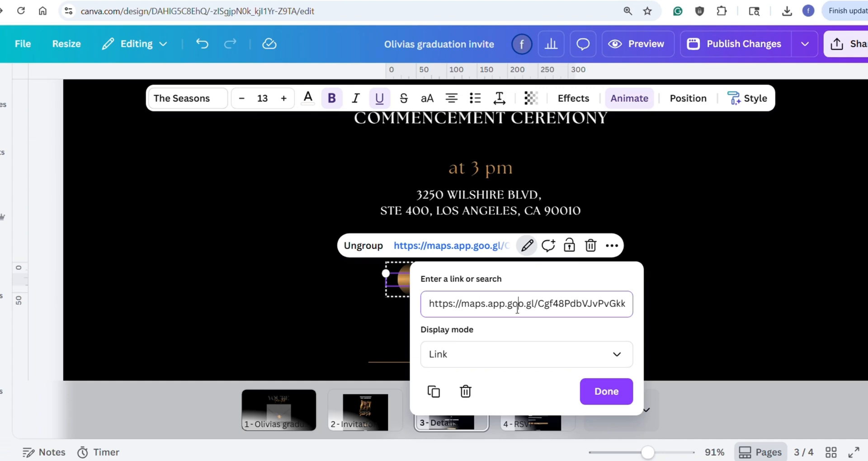
{"action": "key", "text": "ctrl+a"}
{"action": "key", "text": "BackSpace"}
{"action": "key", "text": "ctrl+v"}
{"action": "left_click", "coordinate": [606, 392]}
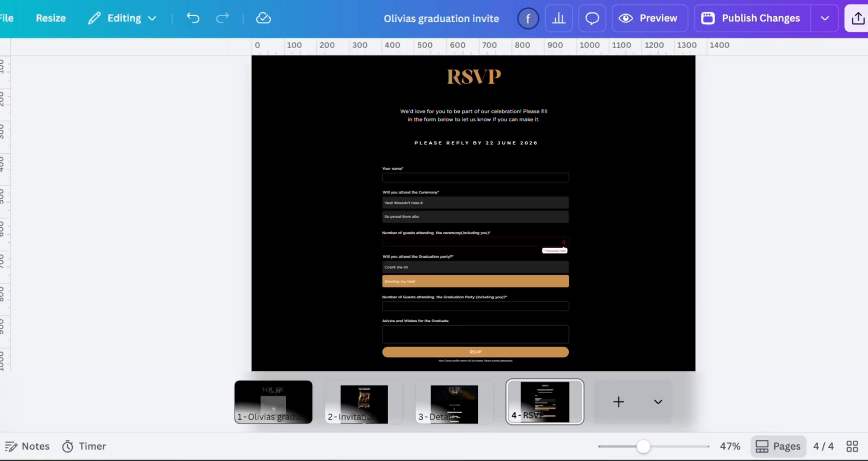
Step: Open the RSVP form for editing and examine the required-question setting and the available answer types of its questions
{"action": "left_click", "coordinate": [573, 169]}
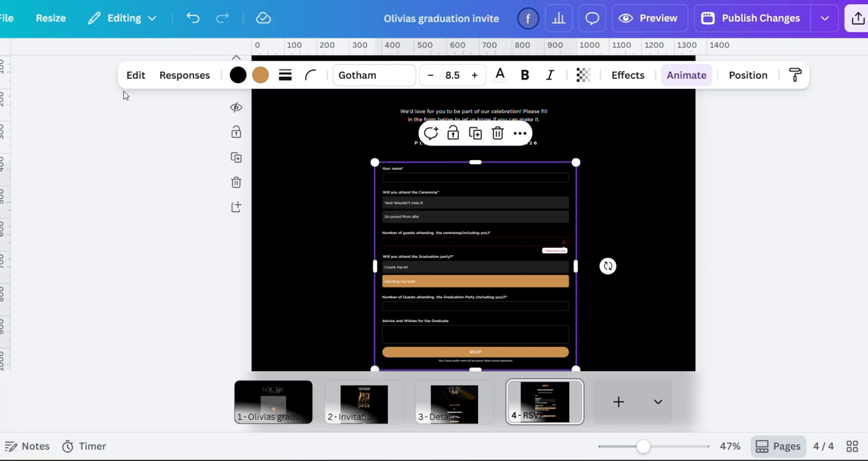
{"action": "left_click", "coordinate": [136, 76]}
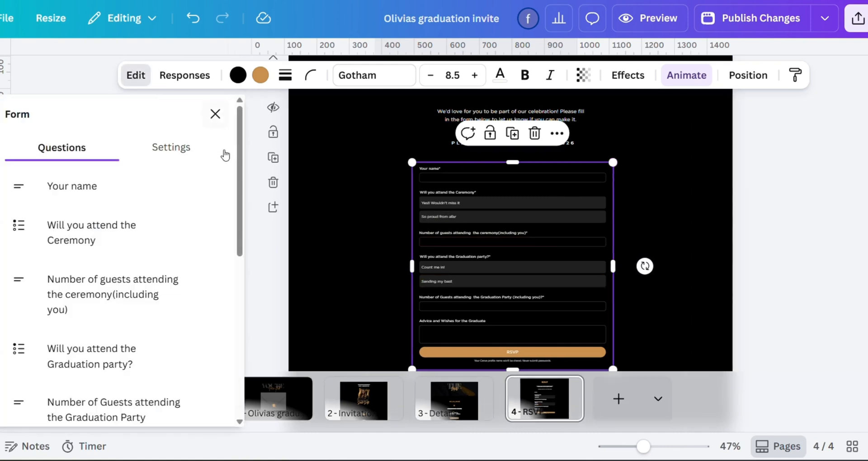
{"action": "left_click", "coordinate": [209, 226]}
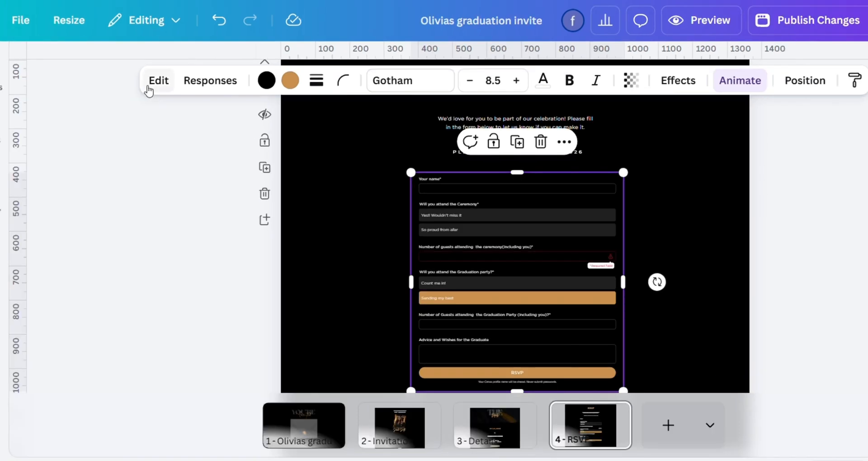
{"action": "left_click", "coordinate": [148, 85]}
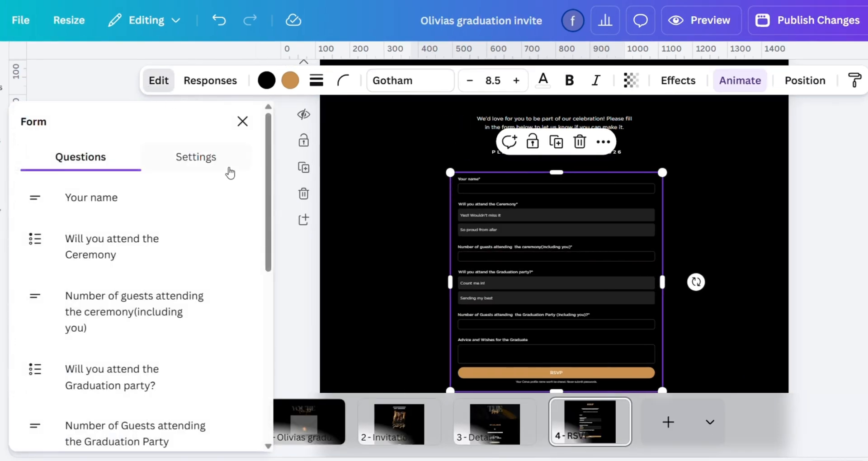
{"action": "left_click", "coordinate": [170, 200]}
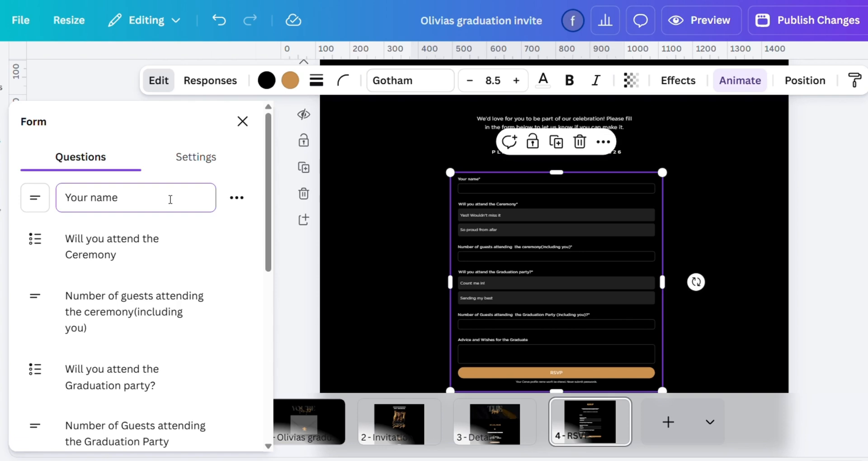
{"action": "left_click", "coordinate": [37, 208]}
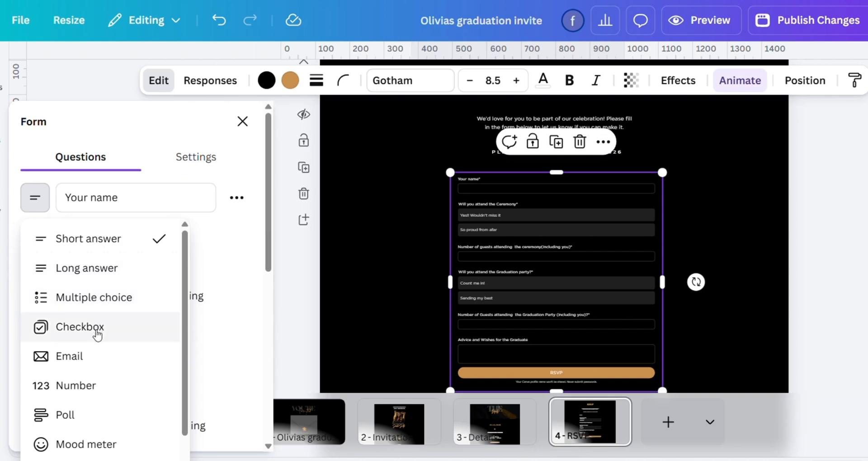
{"action": "left_click", "coordinate": [178, 199]}
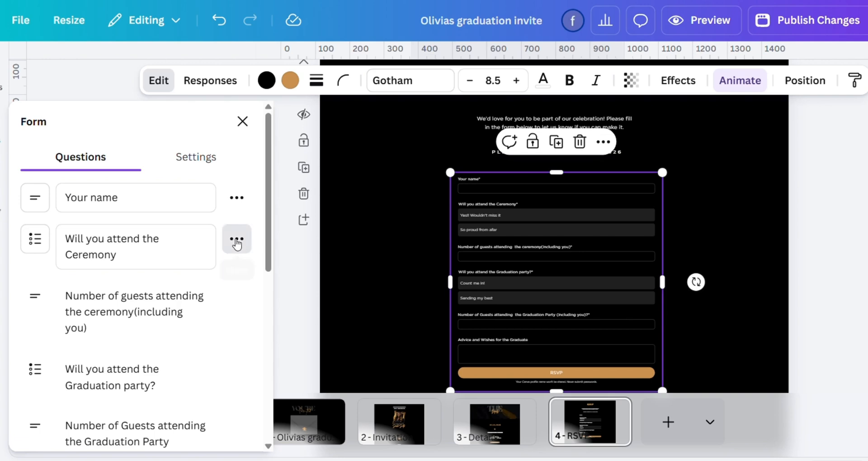
Step: Add a new answer option to the "Will you attend the Ceremony" question of the RSVP form
{"action": "left_click", "coordinate": [237, 240]}
{"action": "left_click", "coordinate": [236, 241]}
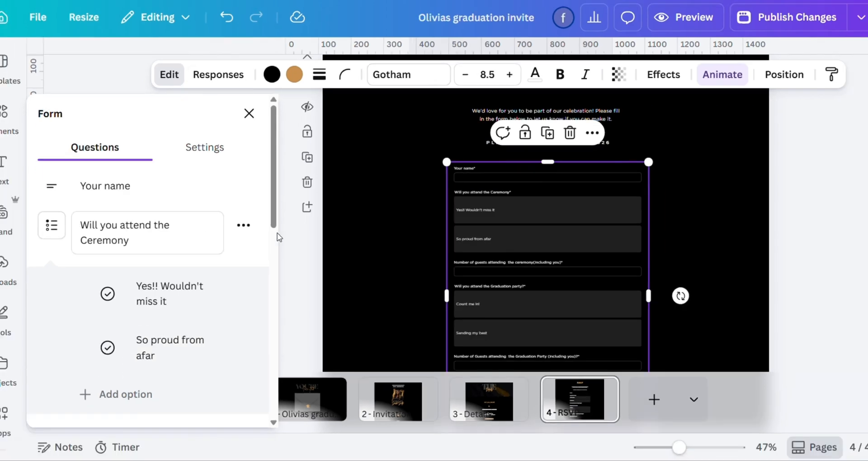
{"action": "left_click", "coordinate": [166, 398]}
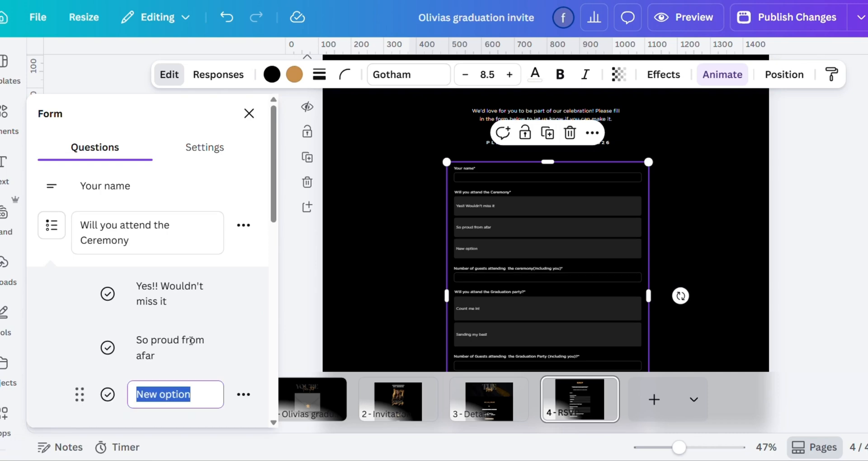
Step: Add a short answer question at the end of the RSVP form and delete it again
{"action": "left_click_drag", "start_coordinate": [275, 179], "coordinate": [264, 344]}
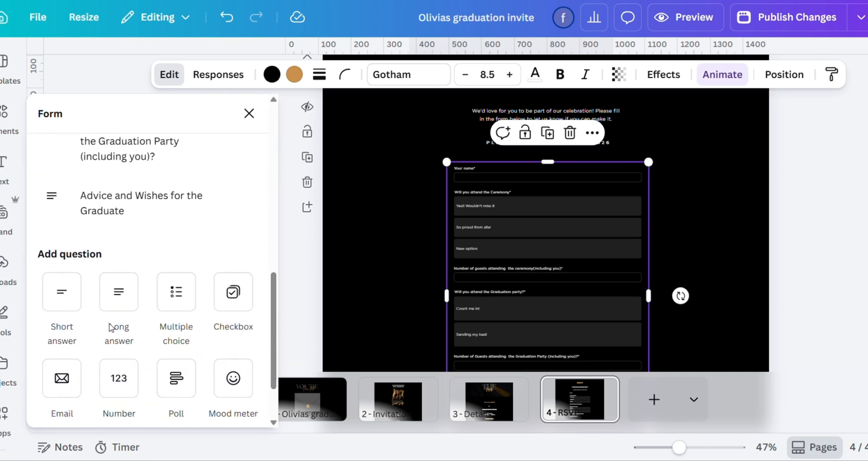
{"action": "left_click", "coordinate": [66, 289]}
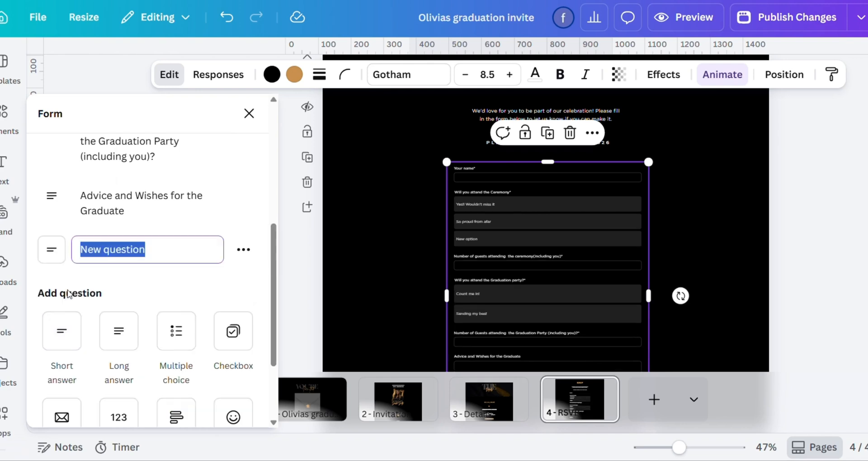
{"action": "left_click", "coordinate": [244, 249]}
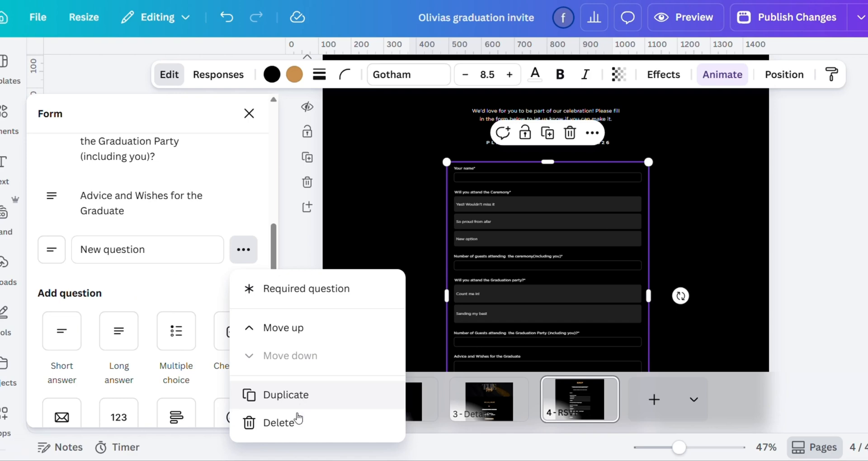
{"action": "left_click", "coordinate": [280, 422]}
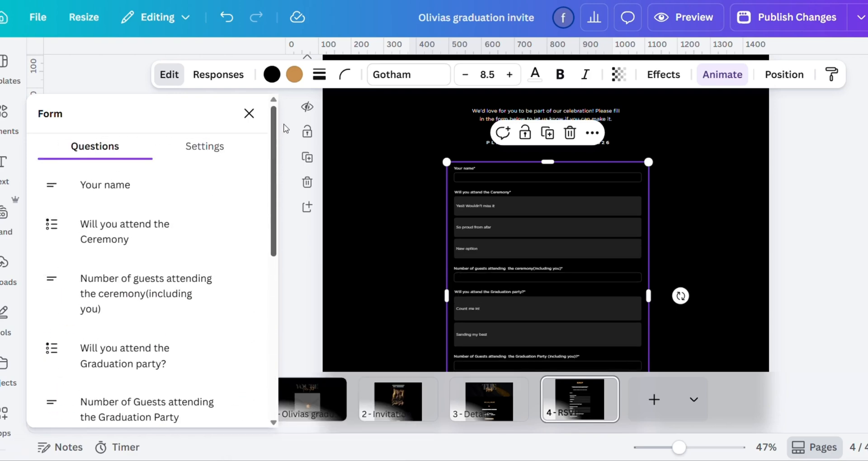
Step: Delete the "New option" answer from the "Will you attend the Ceremony" question, and resize and centre the RSVP form on its page
{"action": "left_click", "coordinate": [244, 226]}
{"action": "left_click", "coordinate": [200, 399]}
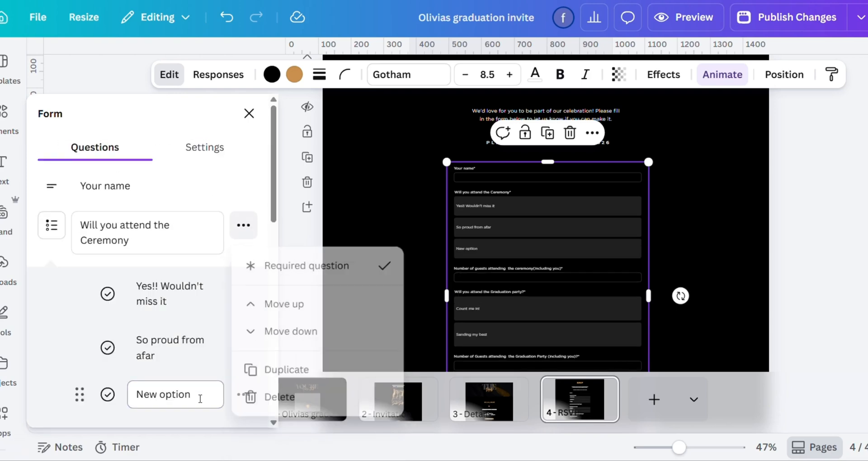
{"action": "left_click", "coordinate": [243, 395]}
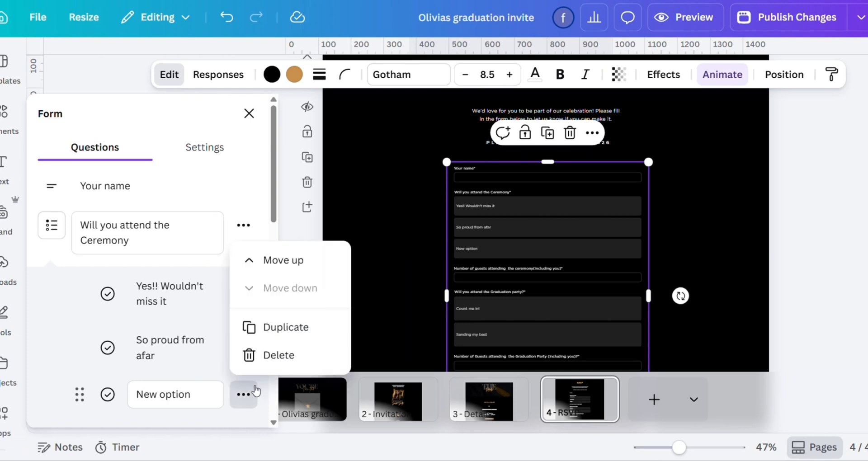
{"action": "left_click", "coordinate": [278, 356]}
{"action": "left_click_drag", "start_coordinate": [555, 355], "coordinate": [551, 348]}
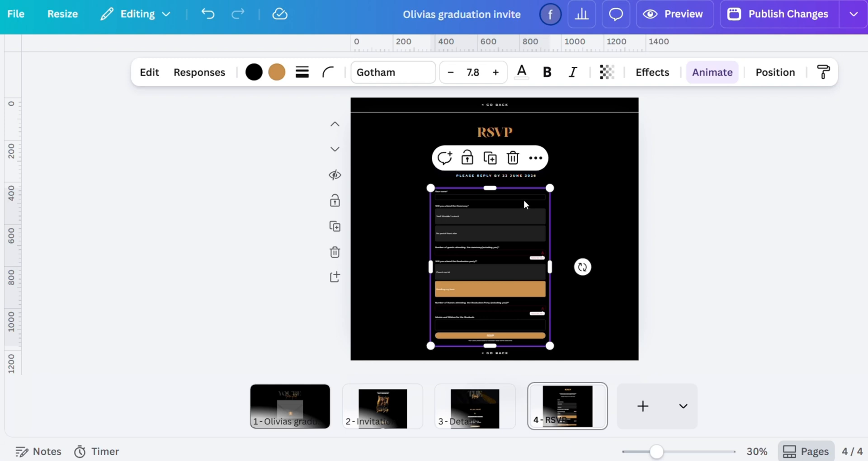
{"action": "left_click_drag", "start_coordinate": [525, 201], "coordinate": [533, 199]}
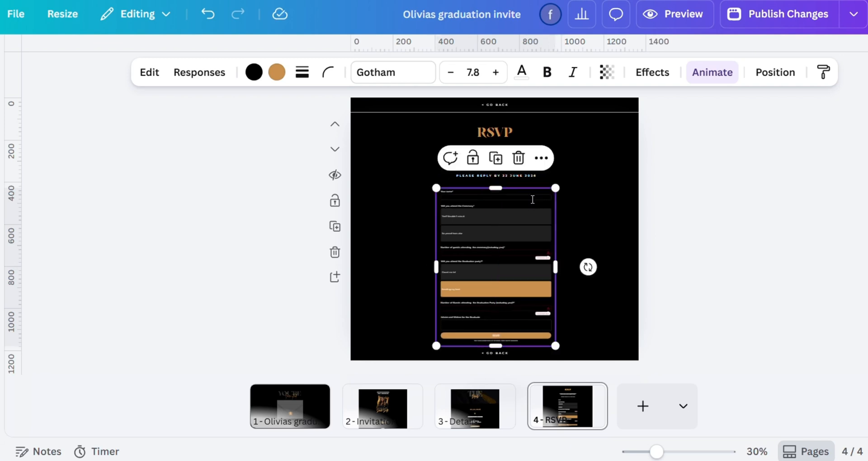
Step: Preview the website in mobile and desktop layouts and examine how the RSVP page displays
{"action": "left_click", "coordinate": [676, 14]}
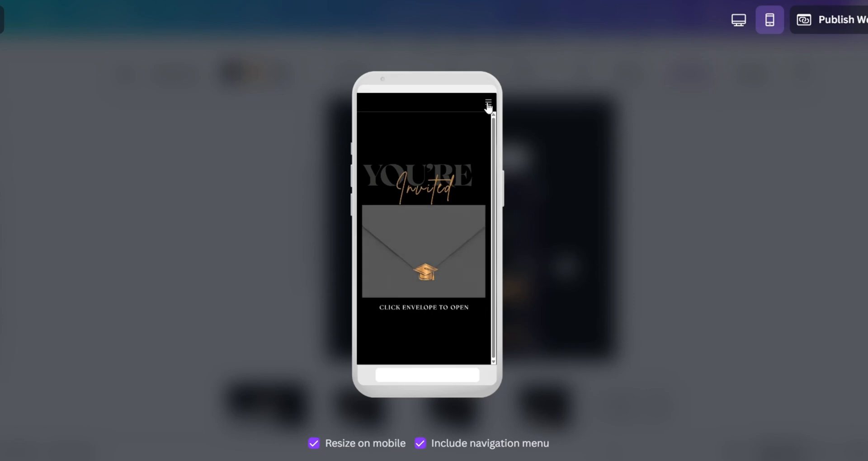
{"action": "left_click", "coordinate": [488, 105]}
{"action": "left_click", "coordinate": [444, 152]}
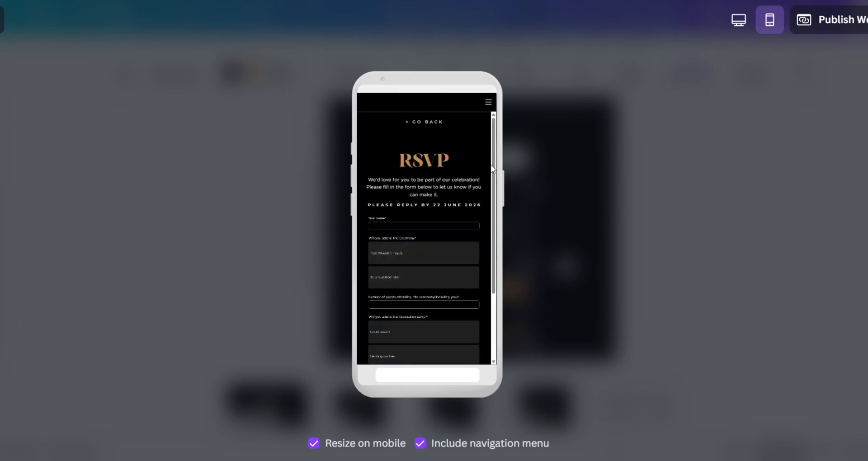
{"action": "scroll", "coordinate": [493, 170], "scroll_direction": "down", "scroll_amount": 5}
{"action": "left_click", "coordinate": [739, 20]}
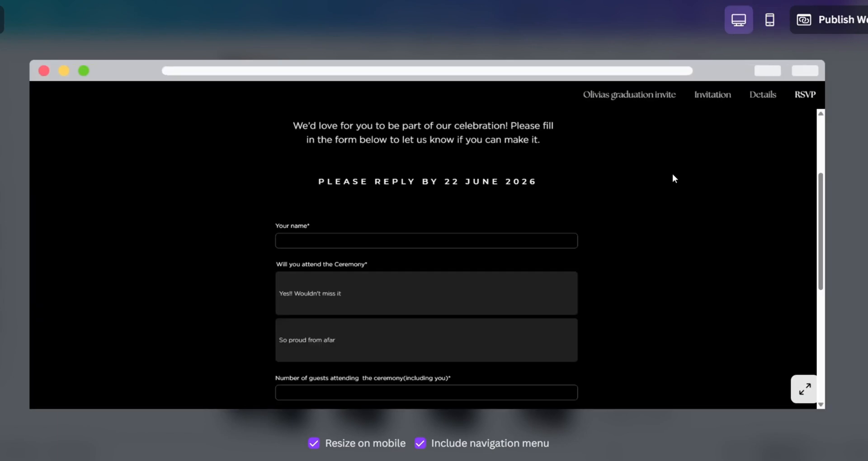
{"action": "left_click_drag", "start_coordinate": [821, 181], "coordinate": [864, 301]}
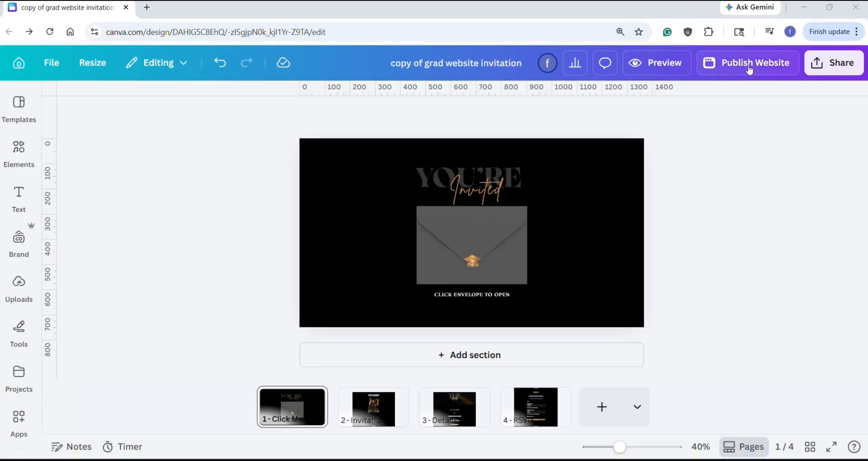
Step: Publish the website at a my.canva.site address made of "congrats" followed by the graduate's first name
{"action": "left_click", "coordinate": [750, 67]}
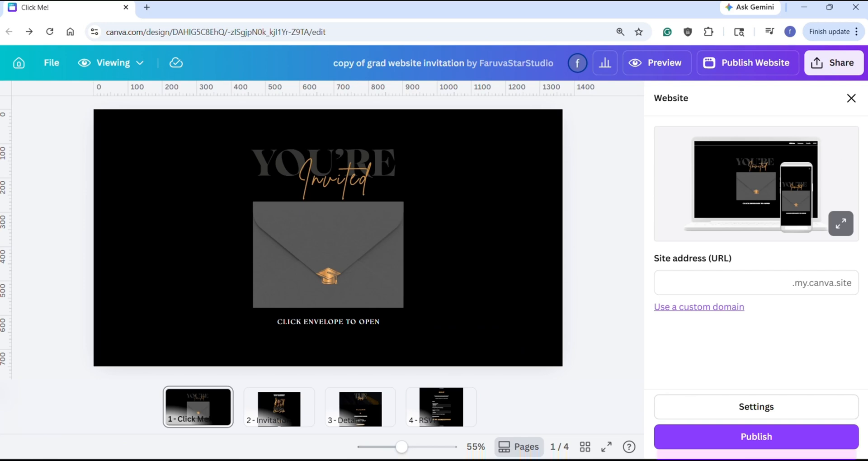
{"action": "left_click", "coordinate": [776, 284]}
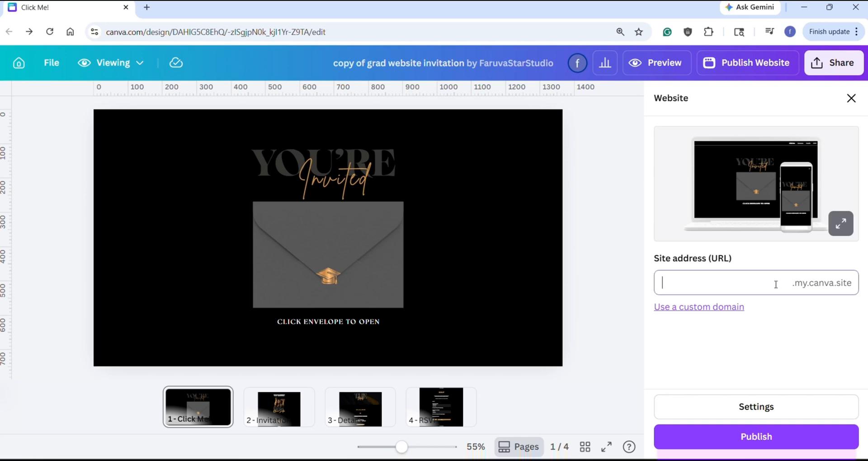
{"action": "type", "text": "congratsolivia"}
{"action": "left_click", "coordinate": [797, 435]}
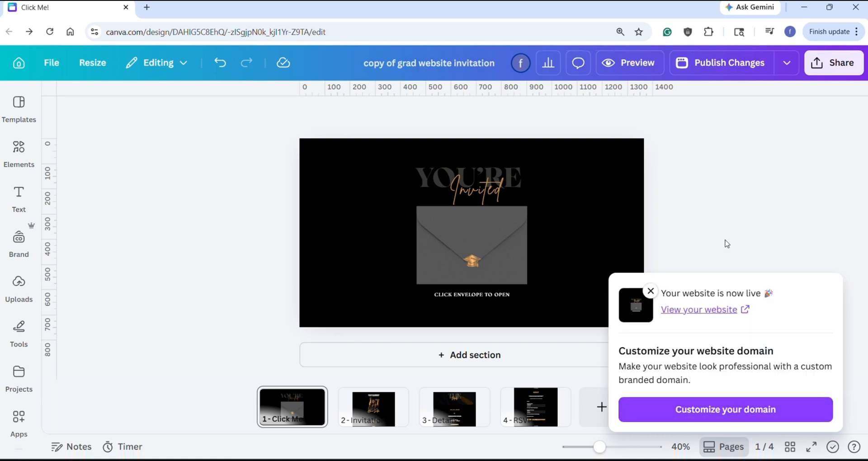
Step: Open the live website, follow the envelope link and review the Invitation page
{"action": "left_click", "coordinate": [706, 309]}
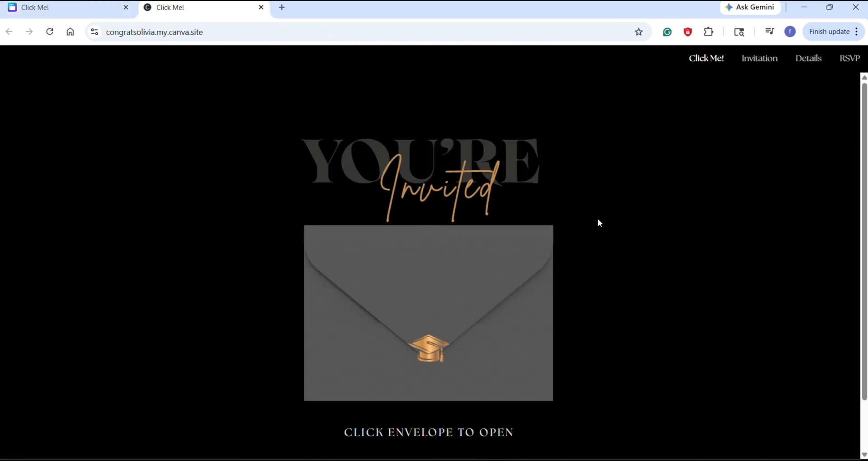
{"action": "scroll", "coordinate": [810, 265], "scroll_direction": "down", "scroll_amount": 2}
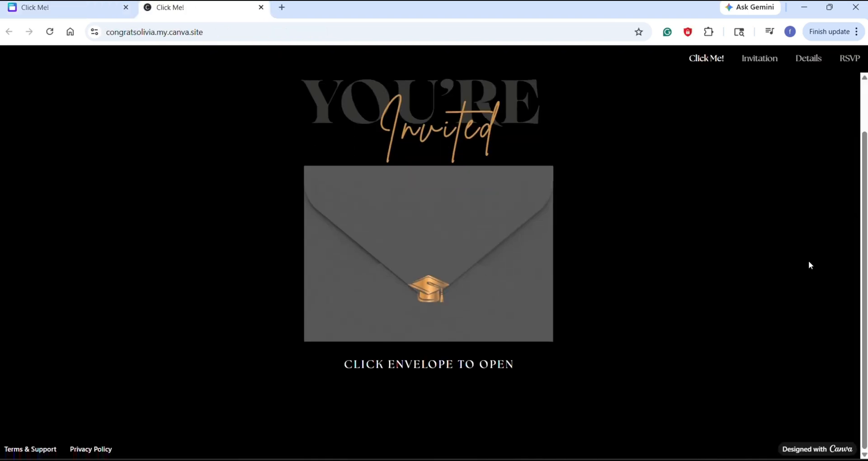
{"action": "left_click", "coordinate": [475, 366]}
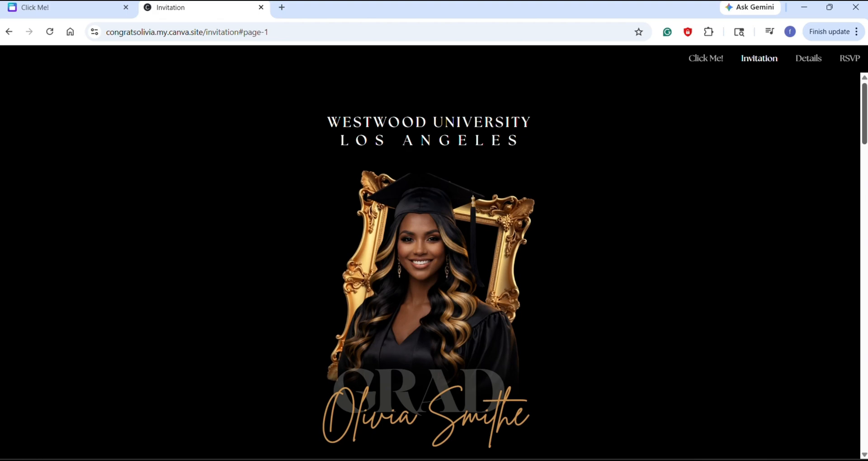
{"action": "scroll", "coordinate": [430, 263], "scroll_direction": "down", "scroll_amount": 10}
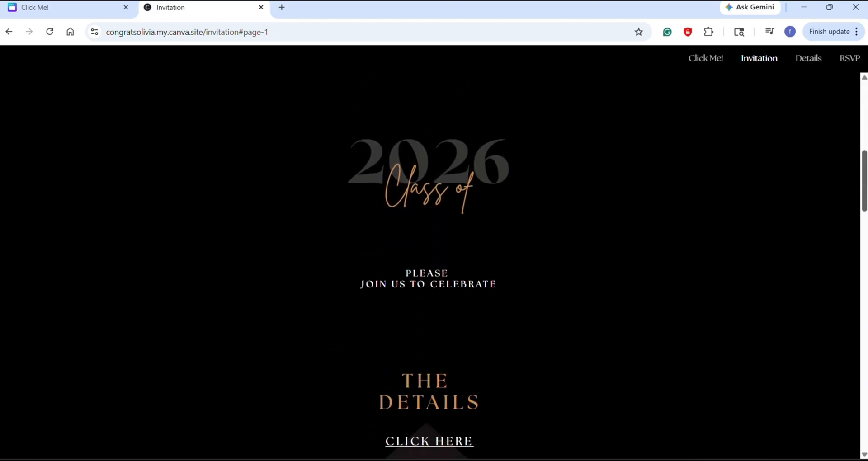
{"action": "scroll", "coordinate": [506, 287], "scroll_direction": "down", "scroll_amount": 5}
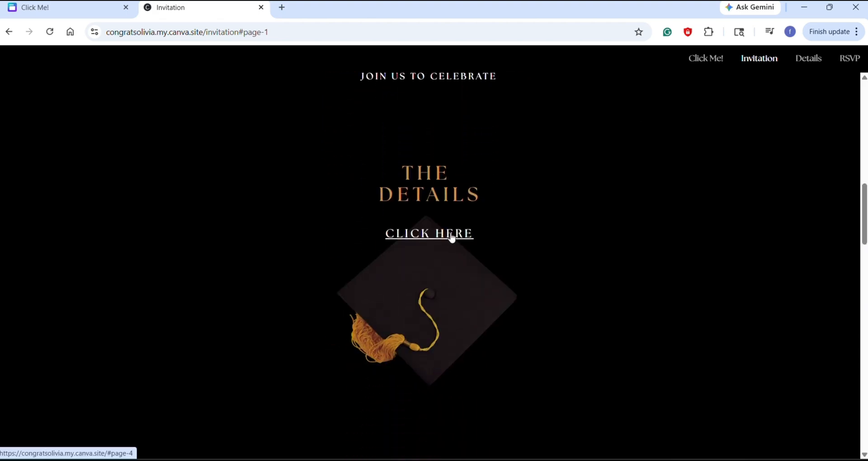
Step: Follow the details link on the live site, test the Commencement map link and return to the Details page
{"action": "left_click", "coordinate": [452, 236]}
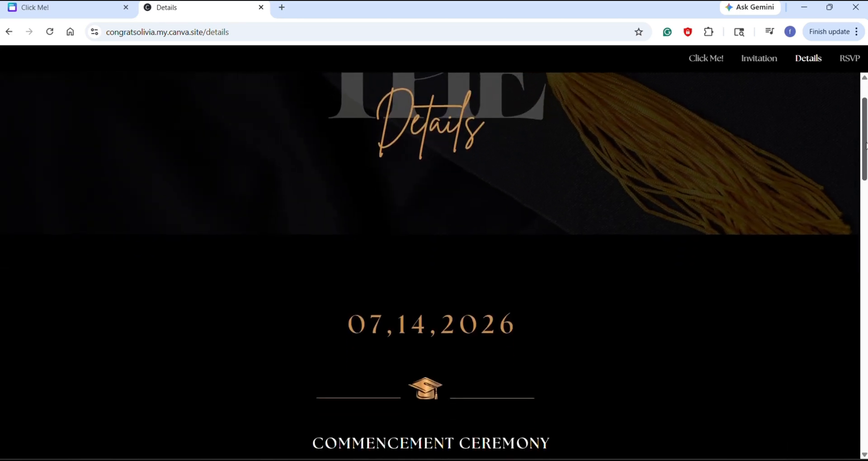
{"action": "scroll", "coordinate": [820, 246], "scroll_direction": "down", "scroll_amount": 8}
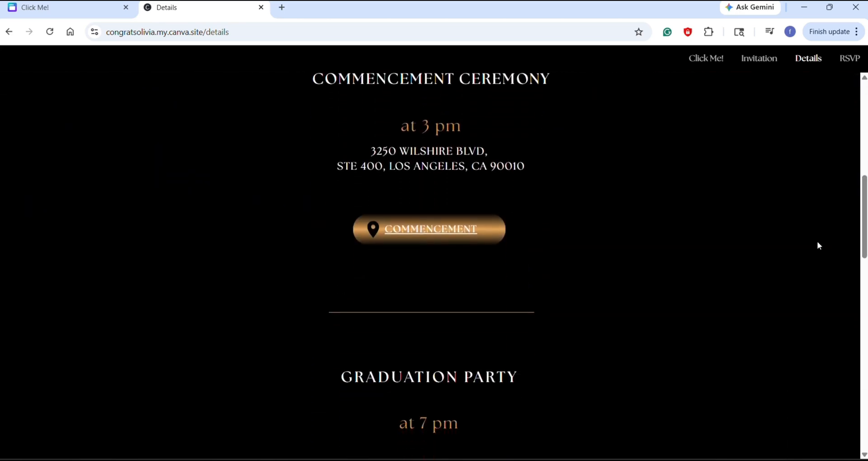
{"action": "left_click", "coordinate": [446, 233]}
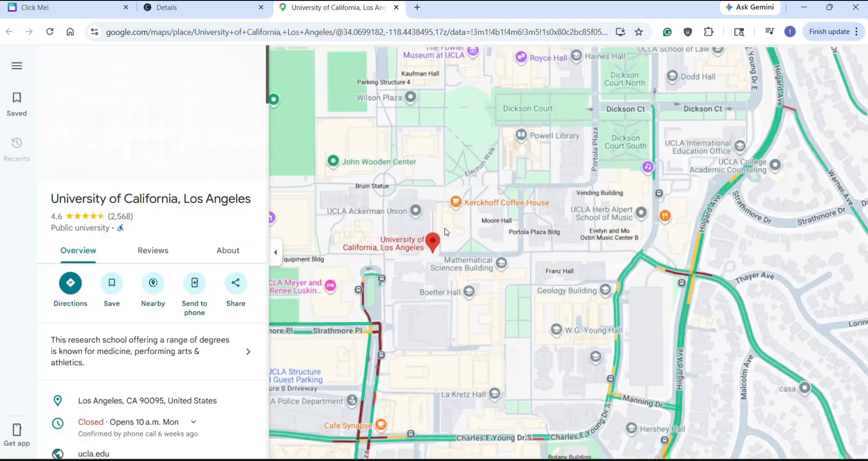
{"action": "left_click", "coordinate": [194, 9]}
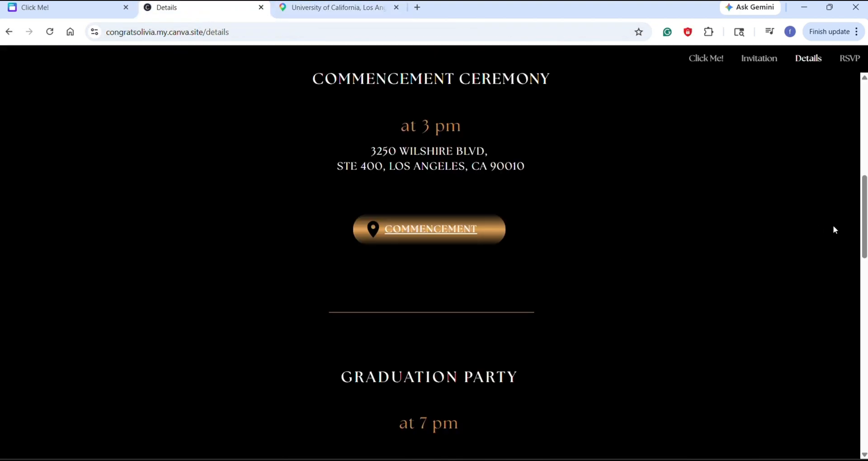
Step: Test the "Gift the Grad" link on the Details page and review the dress code section
{"action": "left_click_drag", "start_coordinate": [865, 226], "coordinate": [866, 376]}
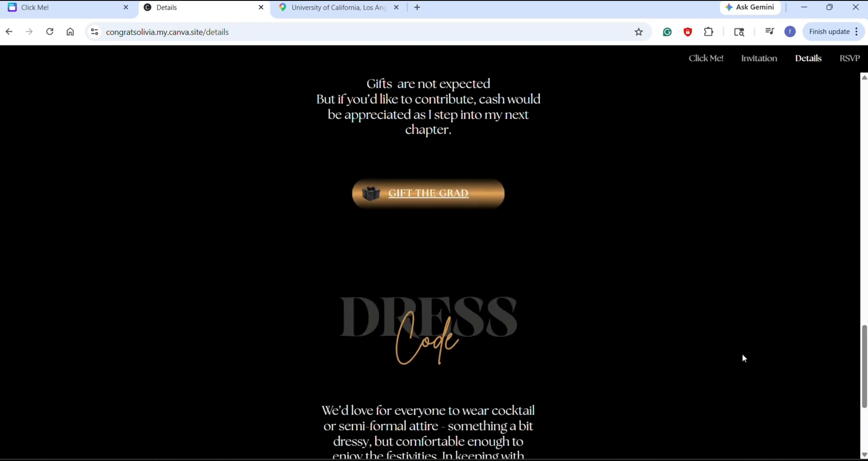
{"action": "left_click", "coordinate": [439, 197]}
{"action": "left_click", "coordinate": [176, 8]}
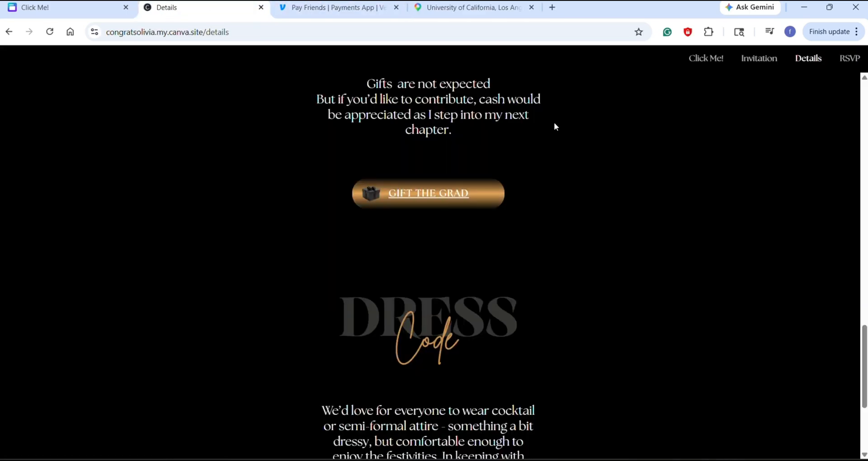
{"action": "left_click_drag", "start_coordinate": [865, 371], "coordinate": [865, 417]}
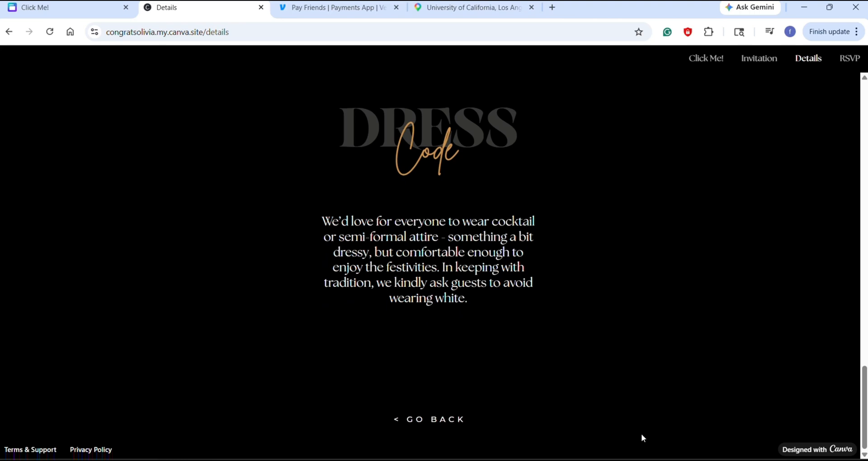
Step: Return to the Invitation page, follow its RSVP link to review the published form, and test the form page's "Go Back" link
{"action": "left_click", "coordinate": [451, 420]}
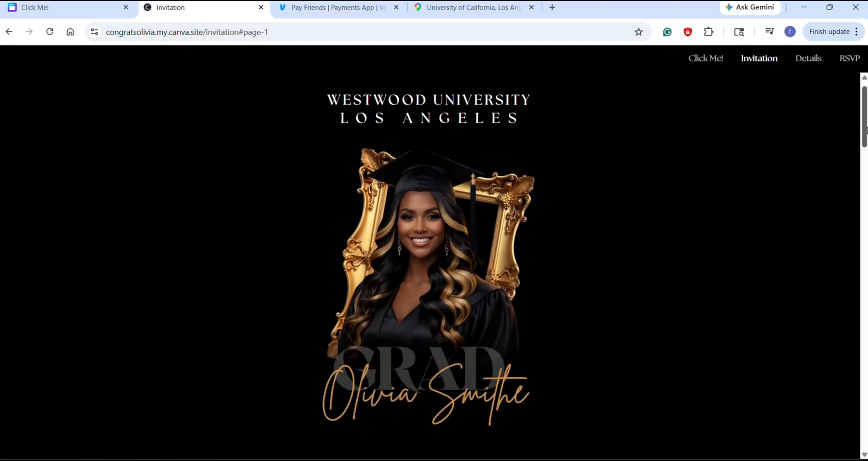
{"action": "left_click_drag", "start_coordinate": [866, 131], "coordinate": [824, 279]}
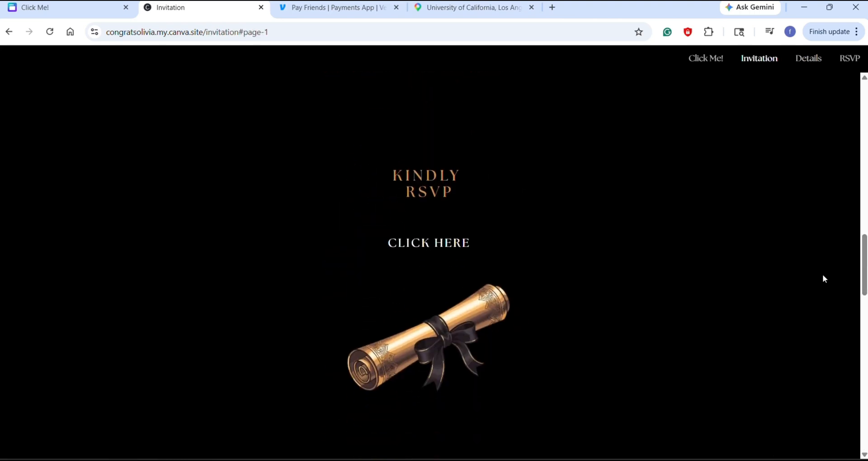
{"action": "left_click", "coordinate": [445, 242]}
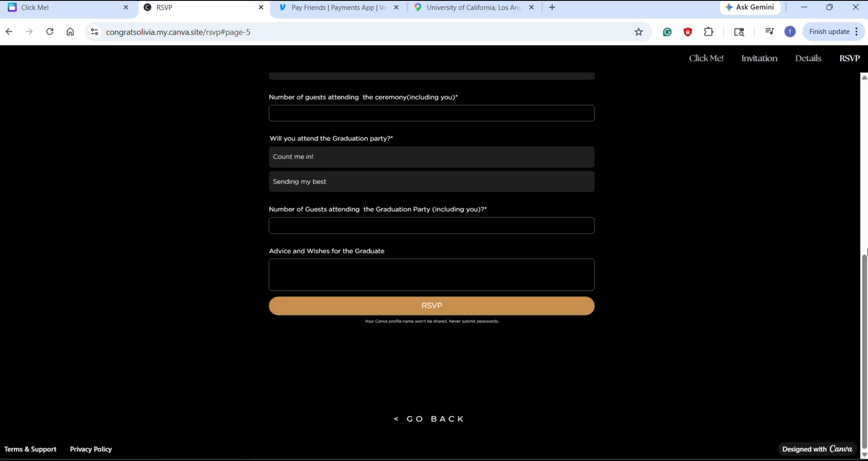
{"action": "left_click_drag", "start_coordinate": [865, 255], "coordinate": [864, 104]}
{"action": "scroll", "coordinate": [829, 334], "scroll_direction": "down", "scroll_amount": 7}
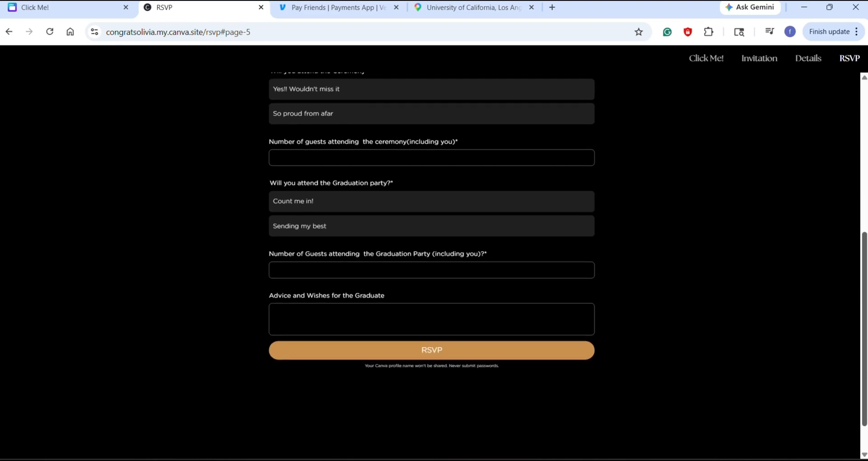
{"action": "left_click", "coordinate": [430, 421]}
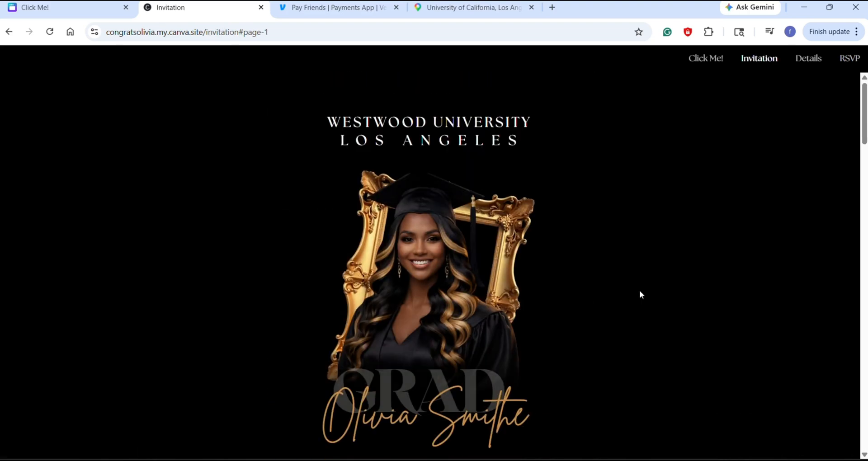
{"action": "scroll", "coordinate": [430, 266], "scroll_direction": "down", "scroll_amount": 20}
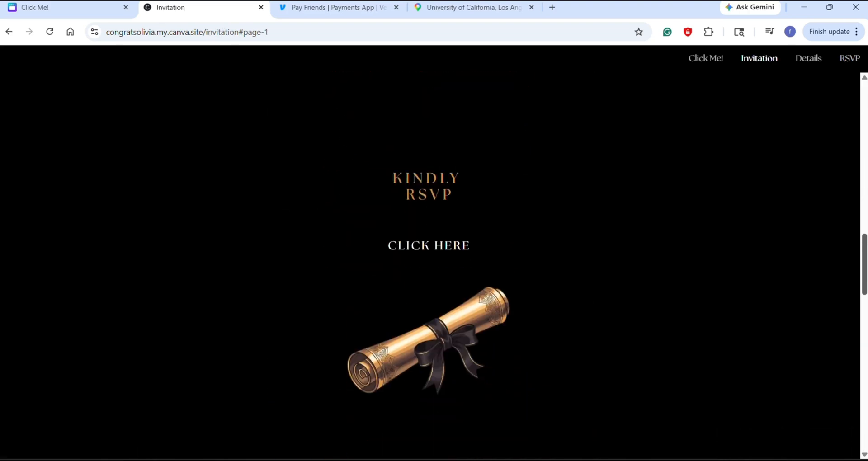
{"action": "scroll", "coordinate": [430, 266], "scroll_direction": "down", "scroll_amount": 12}
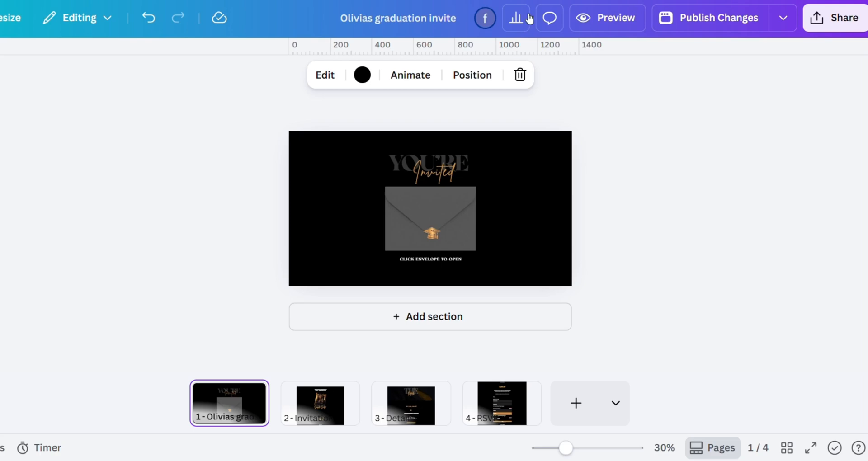
Step: Open the website's publishing settings and try switching search engine visibility, password protection and social media link preview on and off
{"action": "left_click", "coordinate": [832, 18]}
{"action": "left_click", "coordinate": [686, 405]}
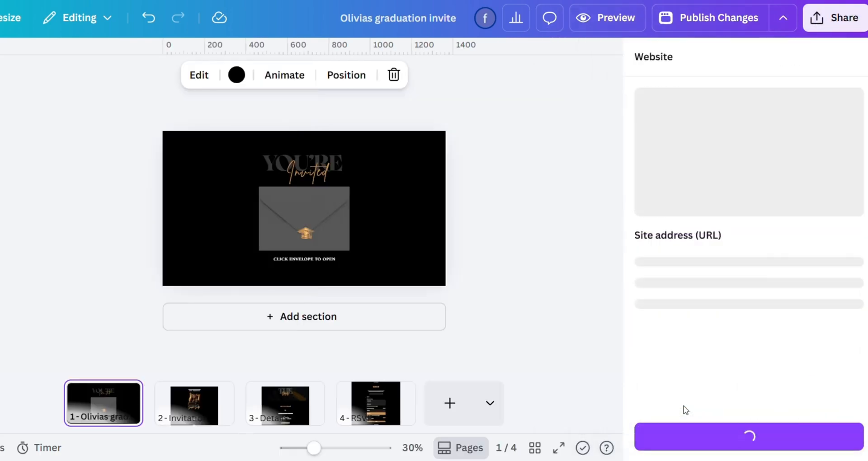
{"action": "left_click", "coordinate": [791, 402]}
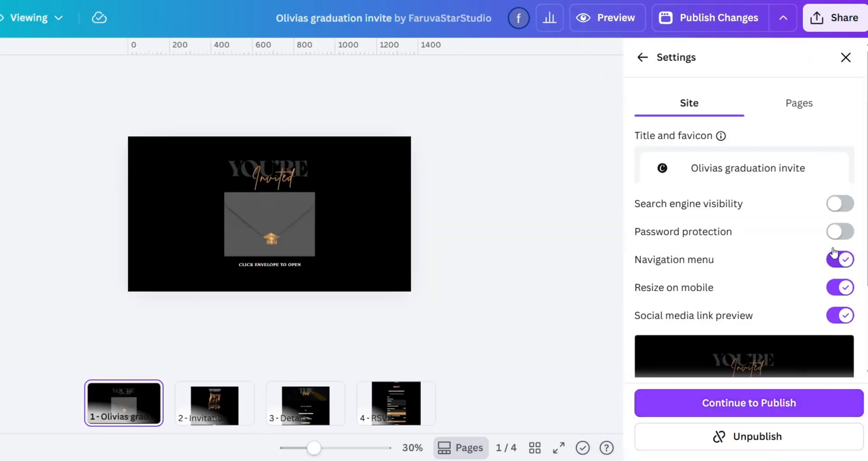
{"action": "left_click", "coordinate": [835, 205]}
{"action": "left_click", "coordinate": [836, 207]}
{"action": "left_click", "coordinate": [836, 232]}
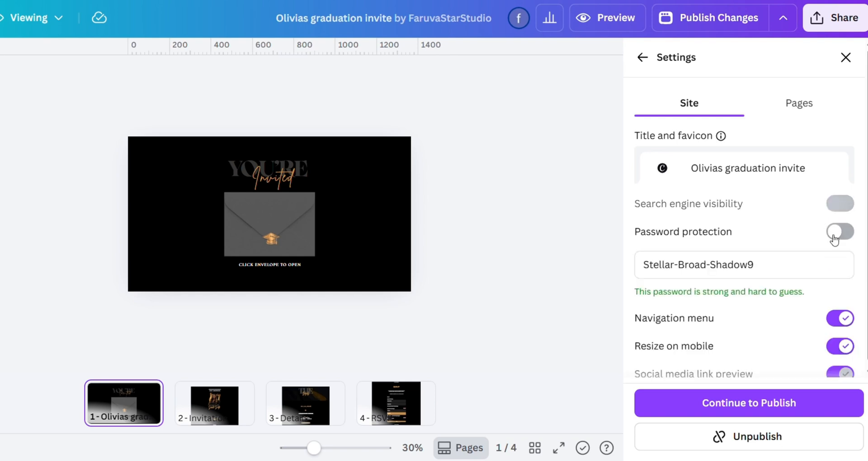
{"action": "left_click", "coordinate": [835, 234]}
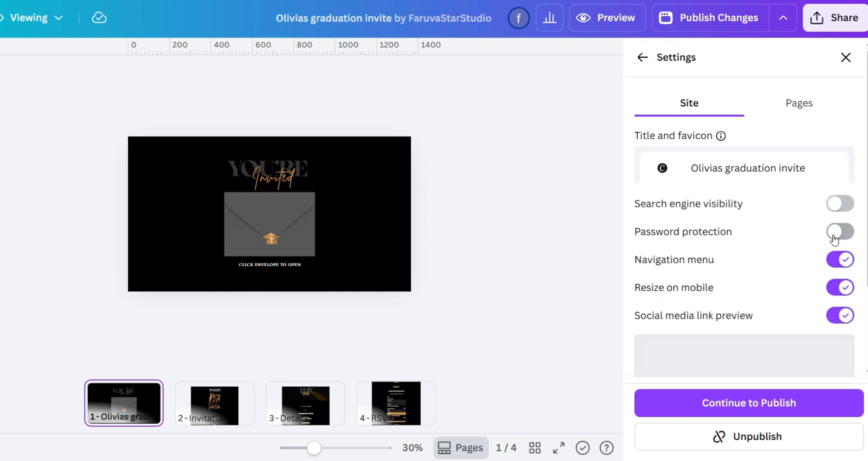
{"action": "left_click", "coordinate": [841, 316]}
{"action": "left_click", "coordinate": [841, 316]}
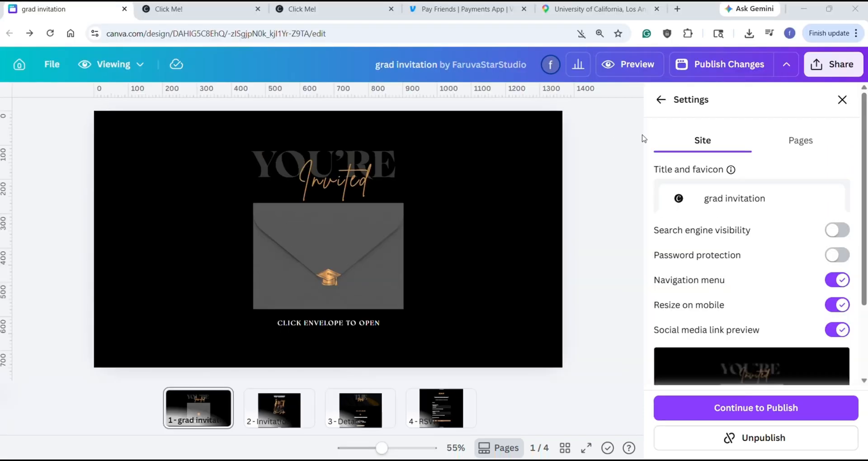
Step: Set the site title to the graduate's first name followed by "graduation invite" and publish the changes
{"action": "left_click", "coordinate": [767, 199]}
{"action": "left_click_drag", "start_coordinate": [768, 198], "coordinate": [683, 198]}
{"action": "type", "text": "Olivia"}
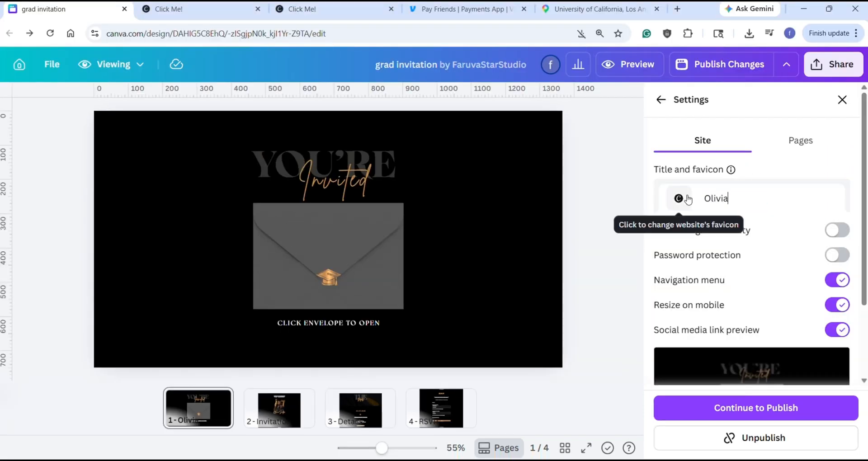
{"action": "type", "text": "s graduation invite"}
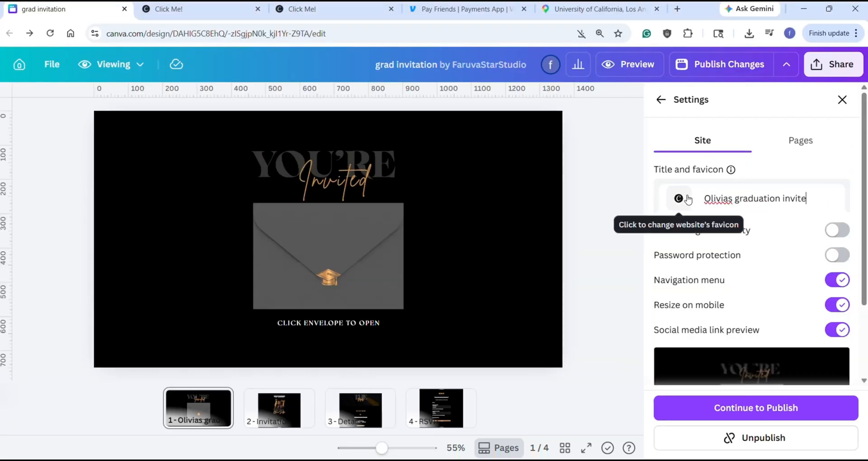
{"action": "left_click", "coordinate": [722, 409]}
{"action": "left_click", "coordinate": [724, 438]}
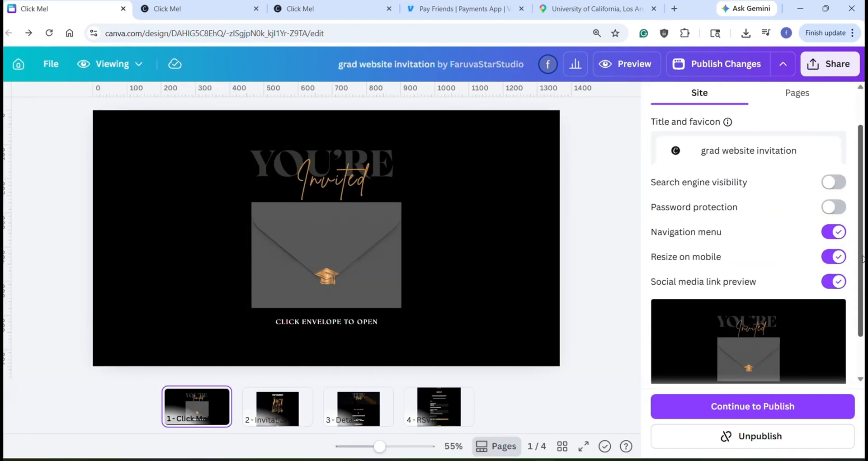
Step: Replace the social media link preview image with "grad website invitation.png" from Downloads and continue to publishing
{"action": "scroll", "coordinate": [748, 235], "scroll_direction": "down", "scroll_amount": 2}
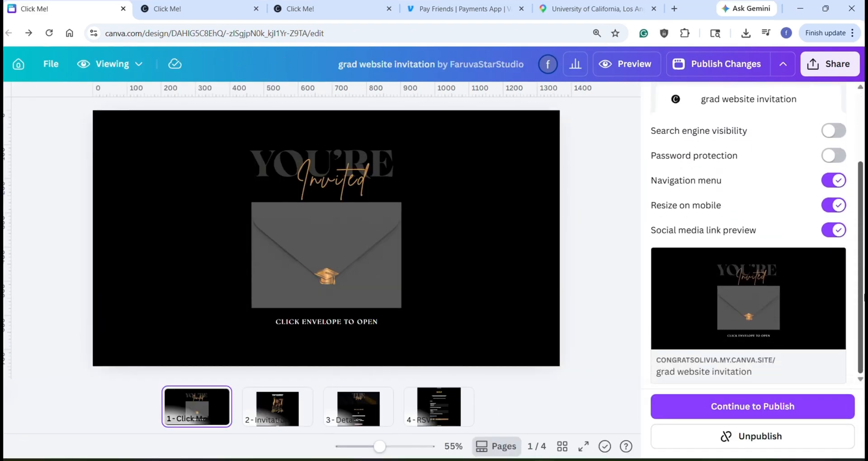
{"action": "mouse_move", "coordinate": [829, 322]}
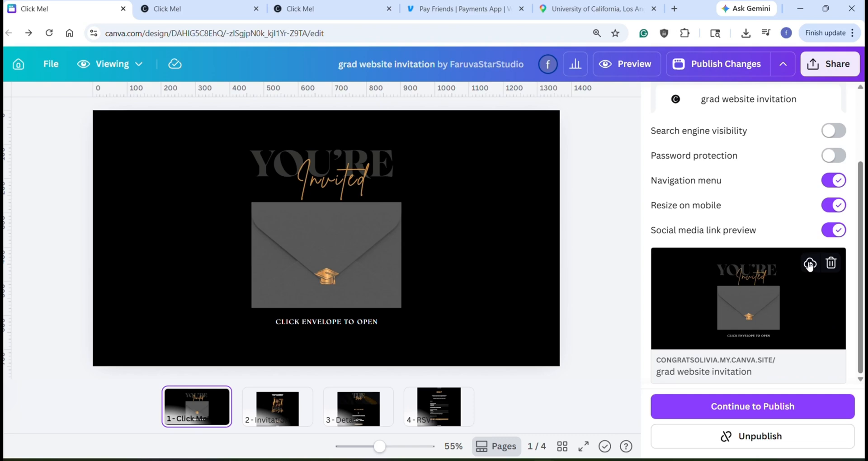
{"action": "left_click", "coordinate": [748, 302]}
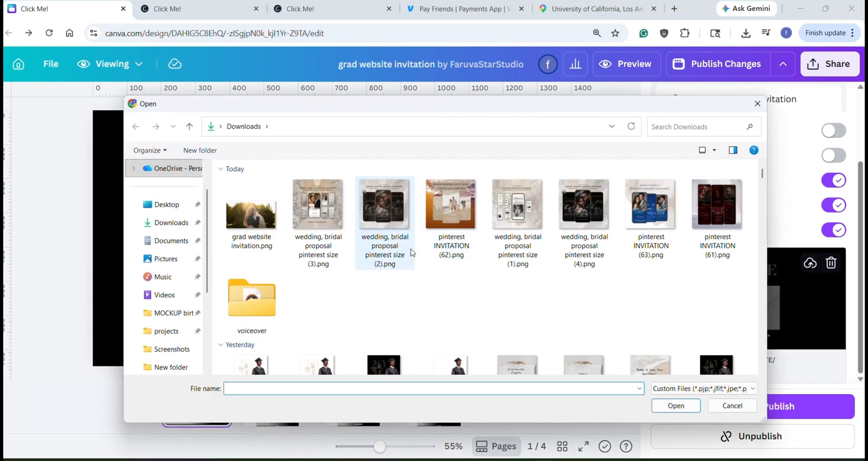
{"action": "double_click", "coordinate": [277, 226]}
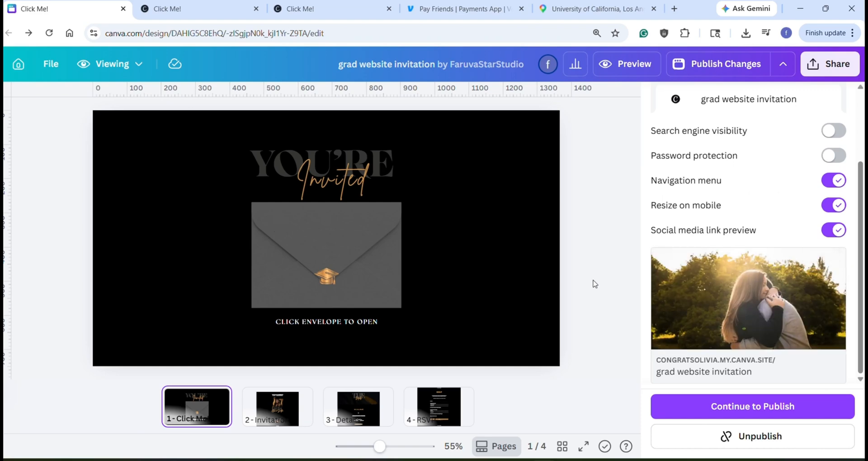
{"action": "left_click", "coordinate": [725, 412]}
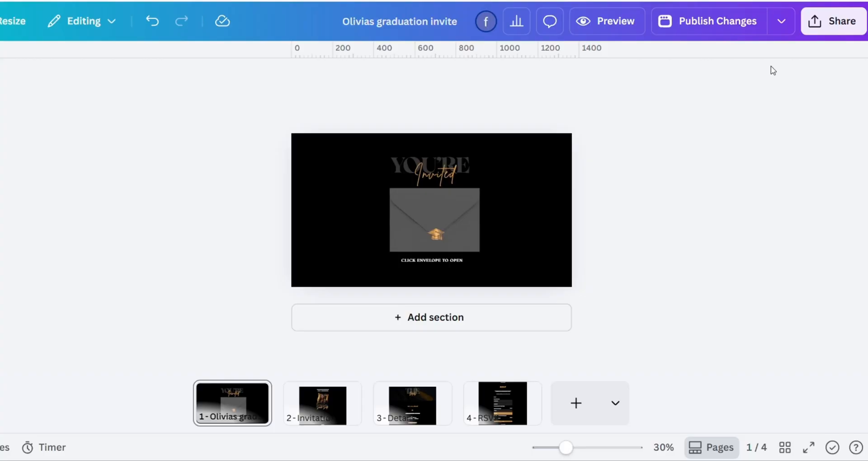
Step: Open the live website's sharing details and copy the link address of its site URL
{"action": "left_click", "coordinate": [839, 28]}
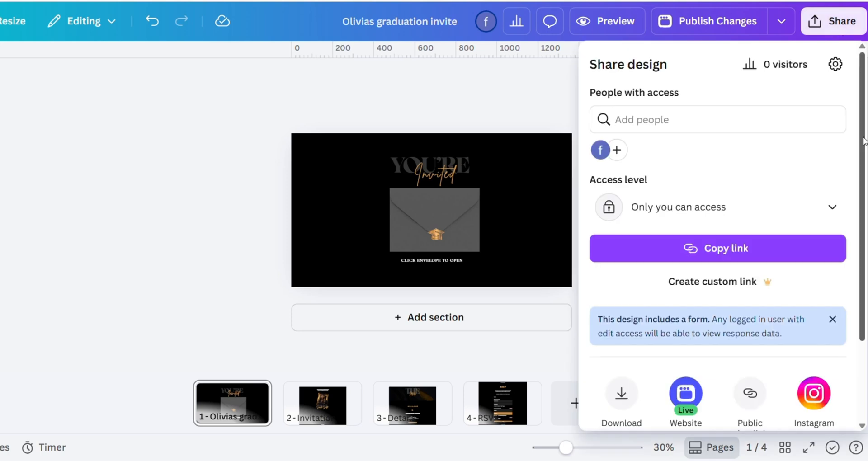
{"action": "scroll", "coordinate": [863, 141], "scroll_direction": "down", "scroll_amount": 3}
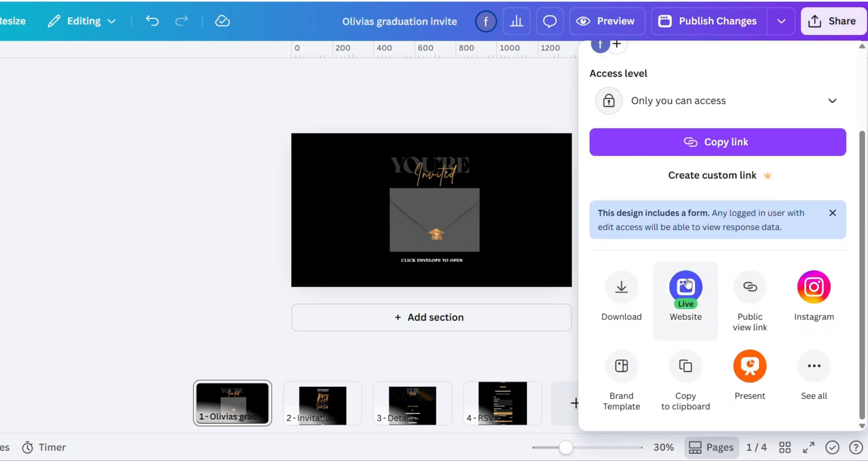
{"action": "left_click", "coordinate": [681, 292]}
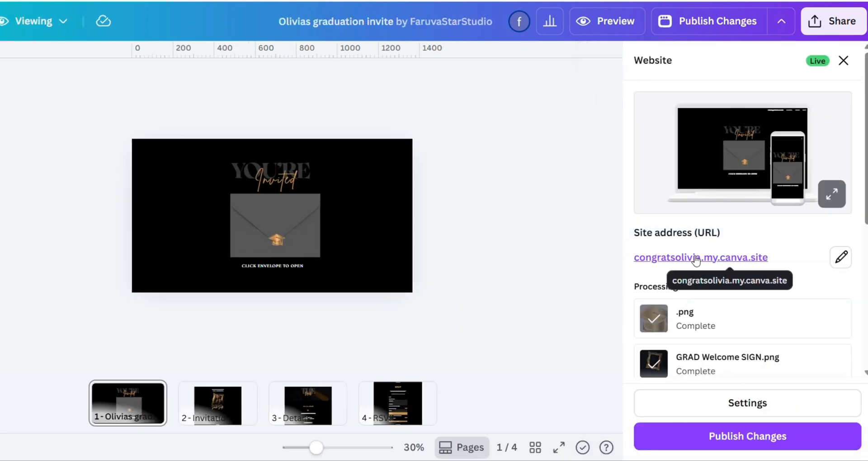
{"action": "right_click", "coordinate": [670, 257]}
{"action": "mouse_move", "coordinate": [733, 350]}
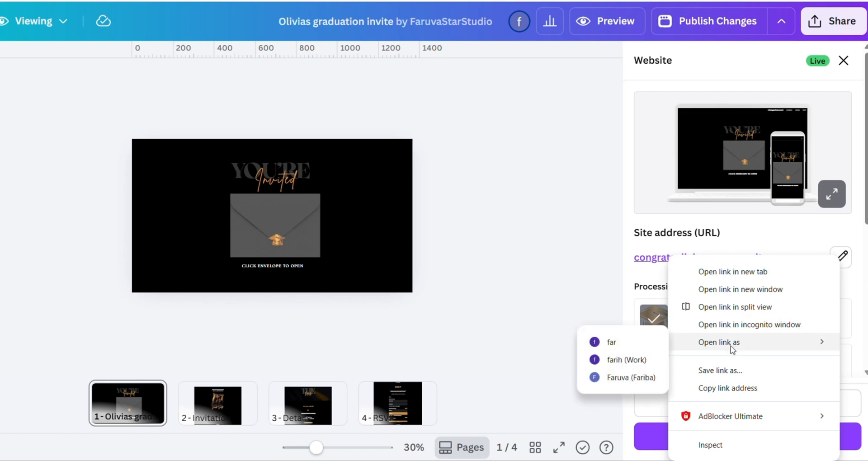
{"action": "left_click", "coordinate": [732, 389]}
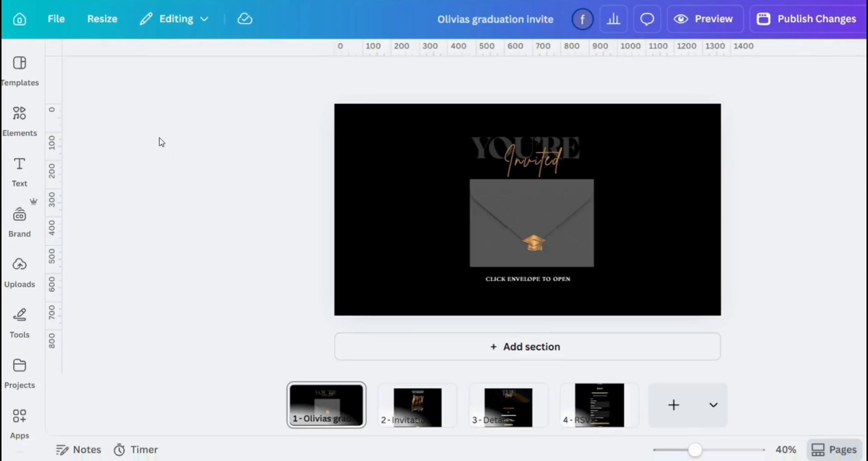
Step: Leave the design, go to the account's web domain settings and view the Canva-managed domain of the published invite
{"action": "left_click", "coordinate": [18, 22]}
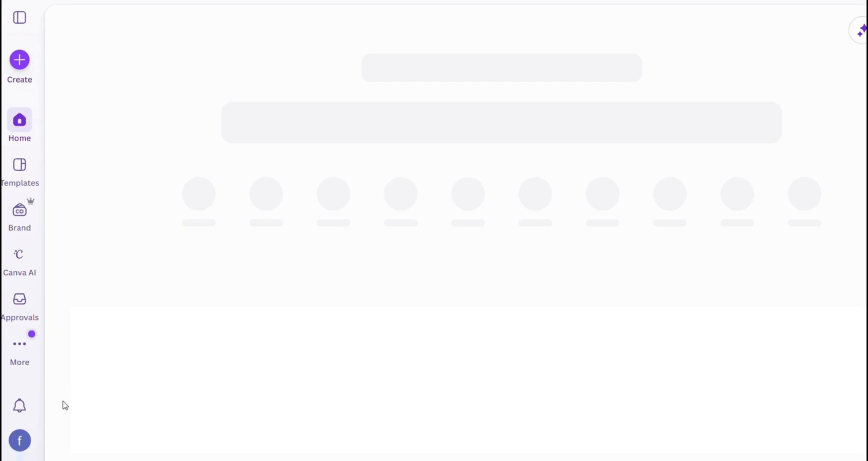
{"action": "left_click", "coordinate": [19, 447]}
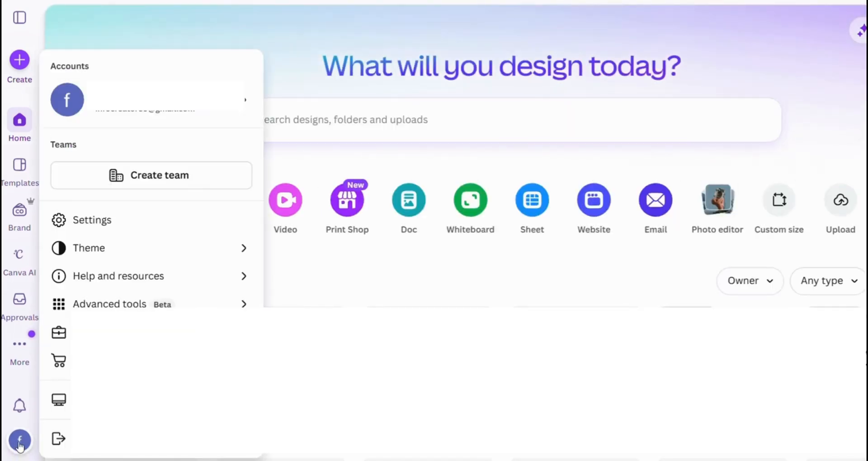
{"action": "left_click", "coordinate": [197, 223]}
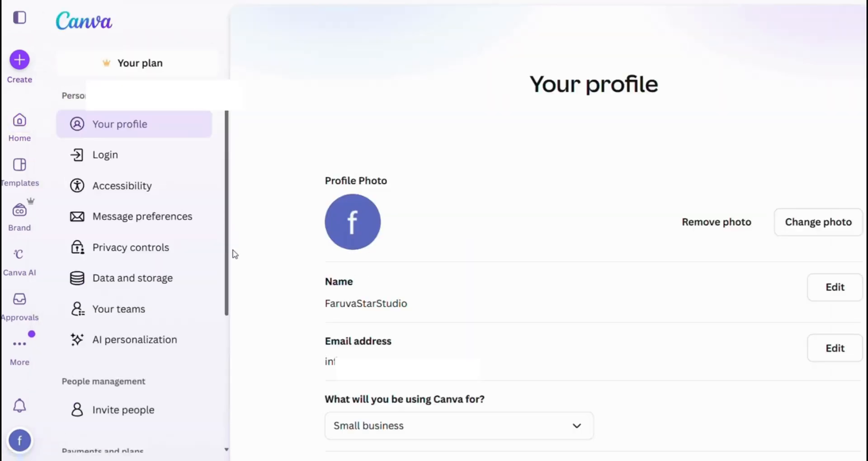
{"action": "left_click_drag", "start_coordinate": [228, 261], "coordinate": [227, 370]}
{"action": "left_click", "coordinate": [133, 443]}
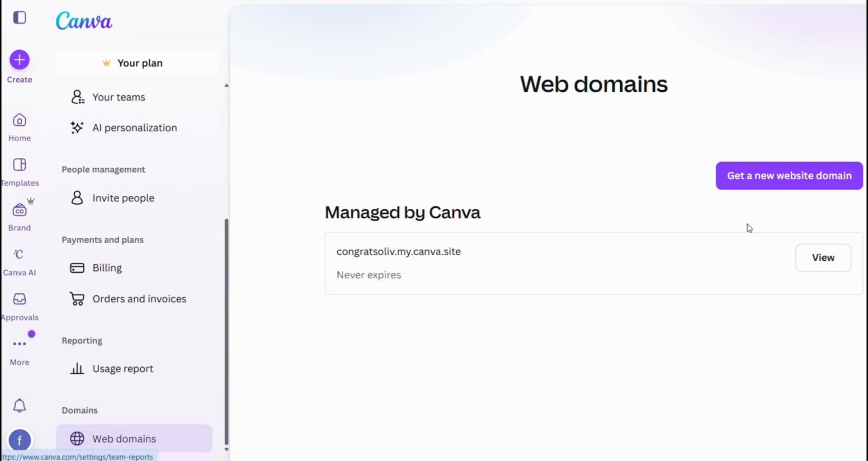
{"action": "left_click", "coordinate": [822, 265]}
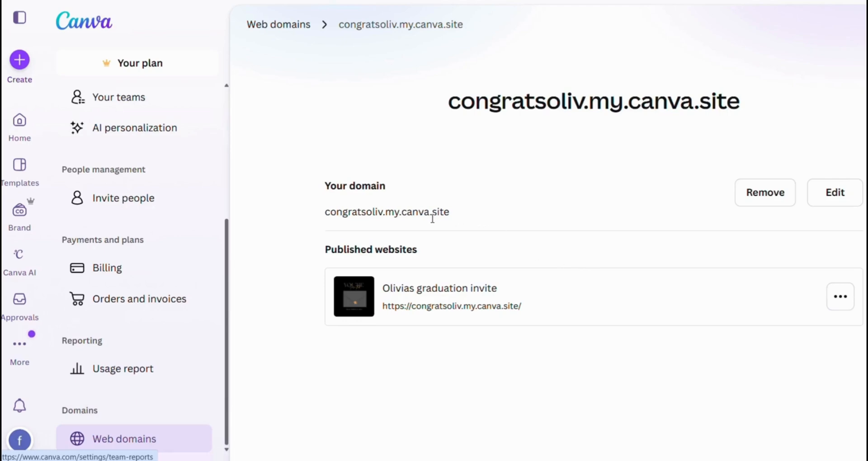
Step: Change the domain to "congrats" plus the graduate's full first name, save it and confirm the website transfer
{"action": "left_click", "coordinate": [837, 200]}
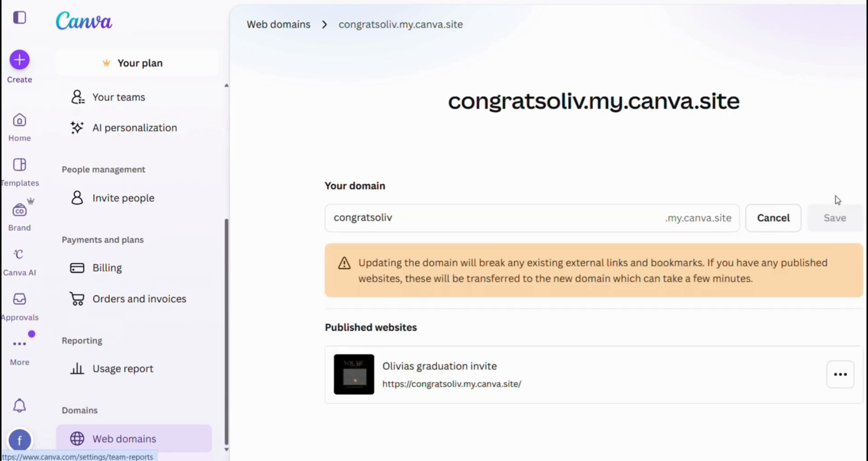
{"action": "left_click", "coordinate": [406, 216]}
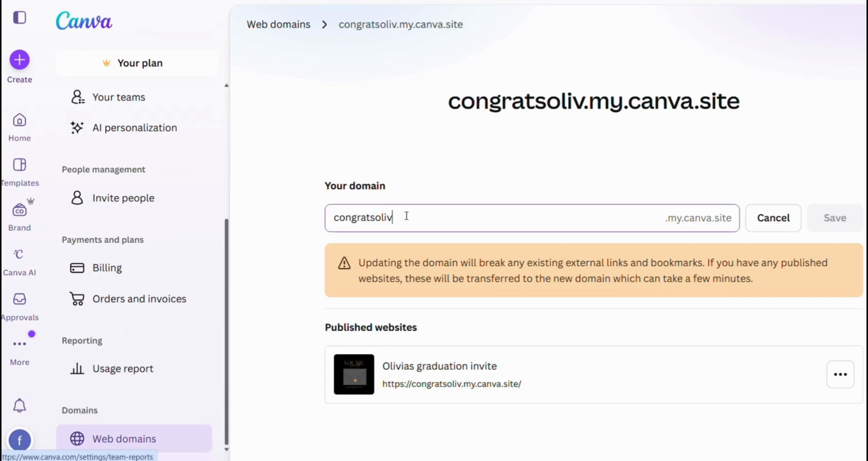
{"action": "type", "text": "ia"}
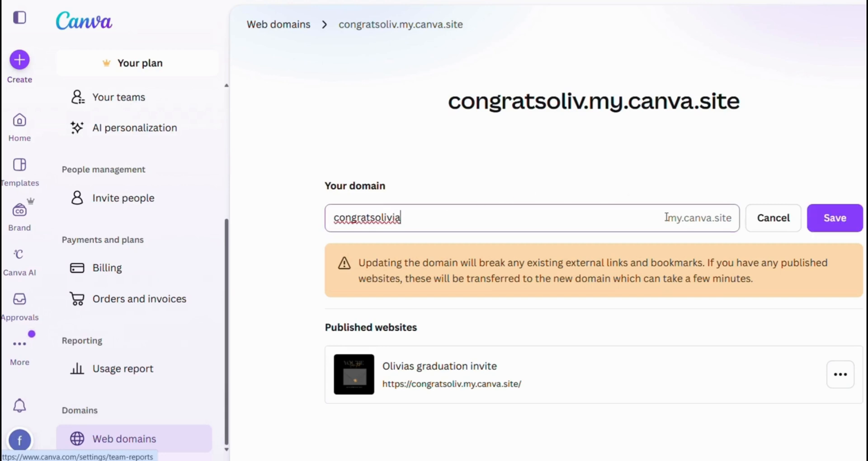
{"action": "left_click", "coordinate": [835, 229]}
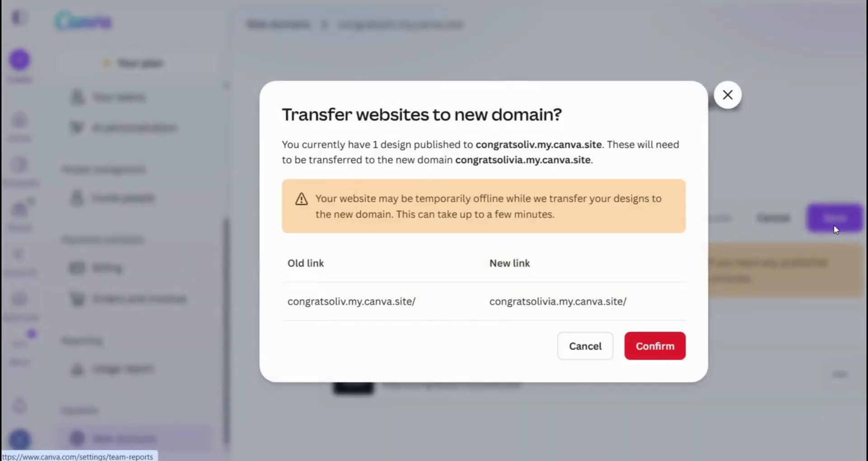
{"action": "left_click", "coordinate": [658, 352]}
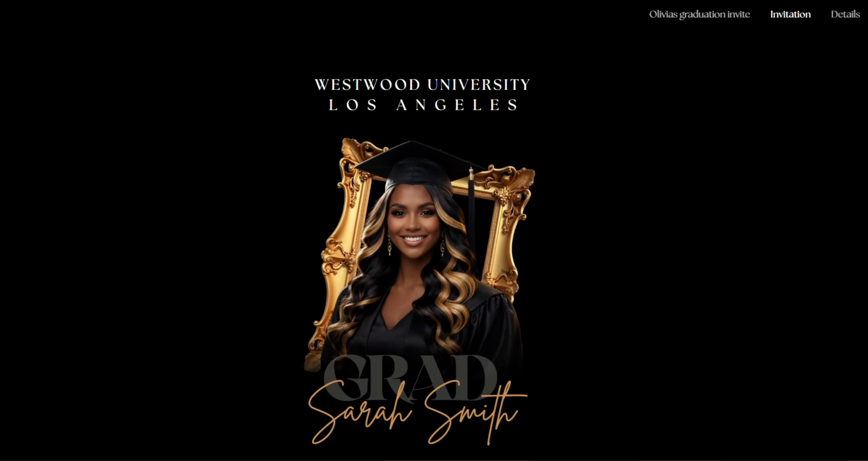
Step: Follow the RSVP link on the live Invitation page, enter the guest's name and answer "Yes!! Wouldn't miss it" for the ceremony
{"action": "scroll", "coordinate": [420, 244], "scroll_direction": "down", "scroll_amount": 20}
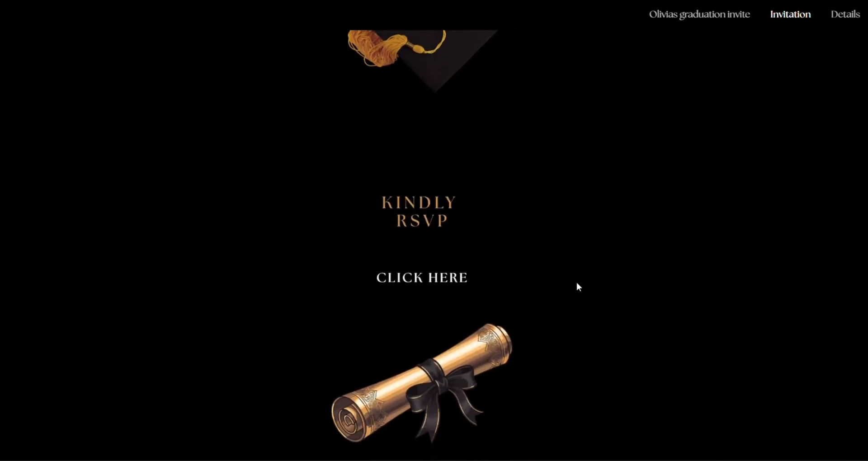
{"action": "left_click", "coordinate": [407, 286]}
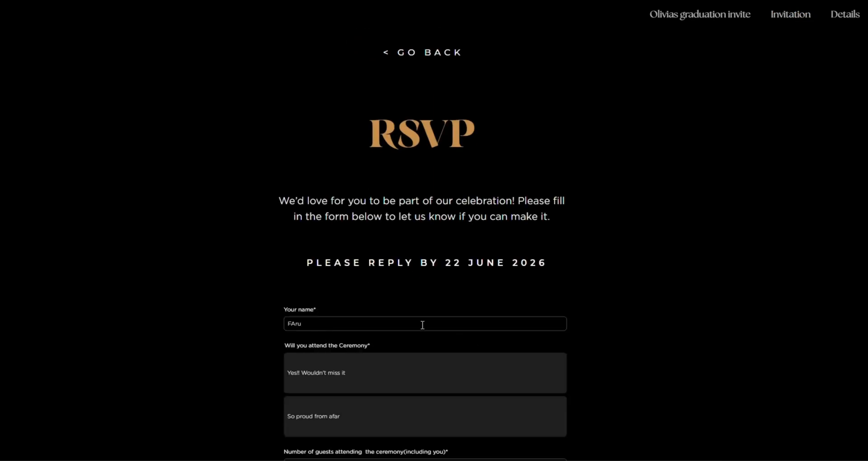
{"action": "type", "text": "FAruva"}
{"action": "scroll", "coordinate": [592, 323], "scroll_direction": "down", "scroll_amount": 2}
{"action": "left_click", "coordinate": [424, 289]}
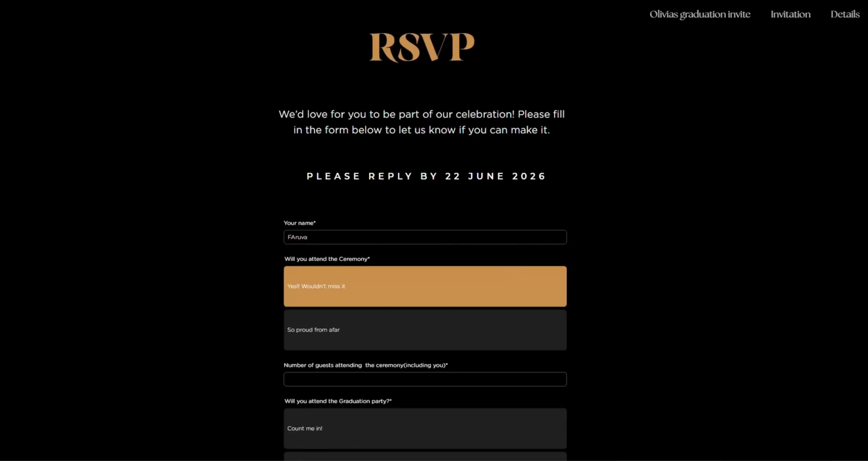
Step: Answer "Count me in!" for the graduation party and try to submit the form without guest numbers
{"action": "scroll", "coordinate": [424, 289], "scroll_direction": "down", "scroll_amount": 5}
{"action": "scroll", "coordinate": [727, 314], "scroll_direction": "down", "scroll_amount": 1}
{"action": "left_click", "coordinate": [400, 224]}
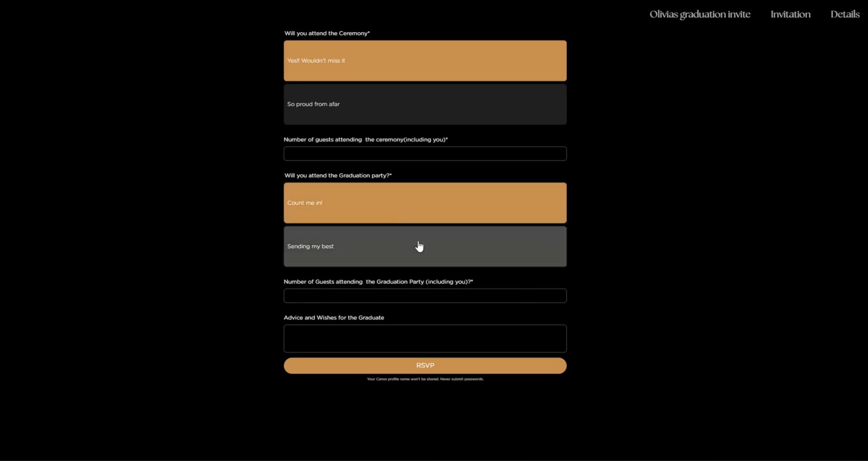
{"action": "scroll", "coordinate": [546, 324], "scroll_direction": "down", "scroll_amount": 2}
{"action": "left_click", "coordinate": [537, 300]}
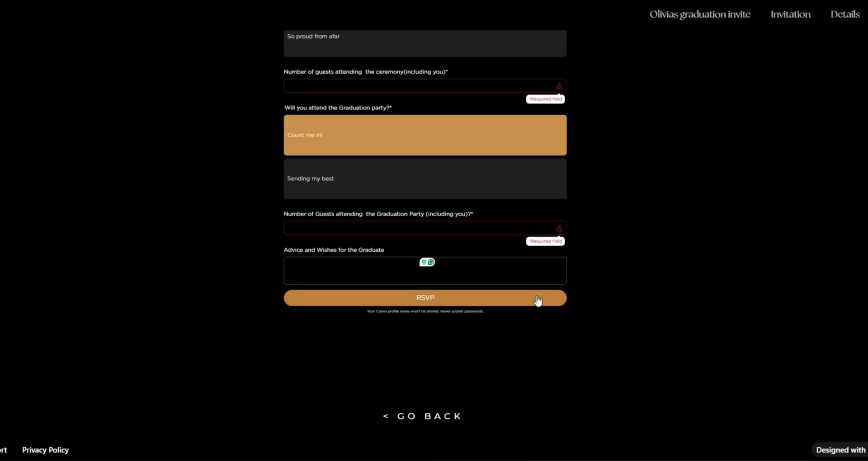
Step: Add the wish "wish you good luck", set 1 ceremony guest and 2 party guests, and submit the RSVP
{"action": "left_click", "coordinate": [487, 266]}
{"action": "type", "text": "wish you good luck"}
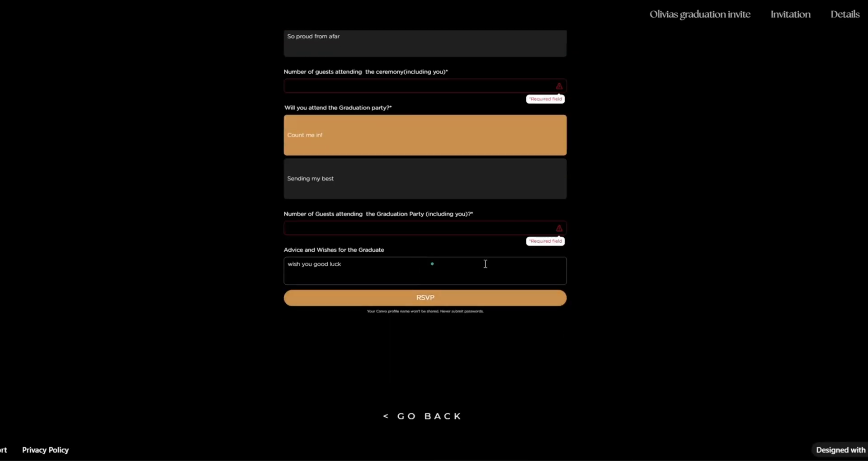
{"action": "left_click", "coordinate": [466, 90]}
{"action": "type", "text": "1"}
{"action": "left_click", "coordinate": [469, 234]}
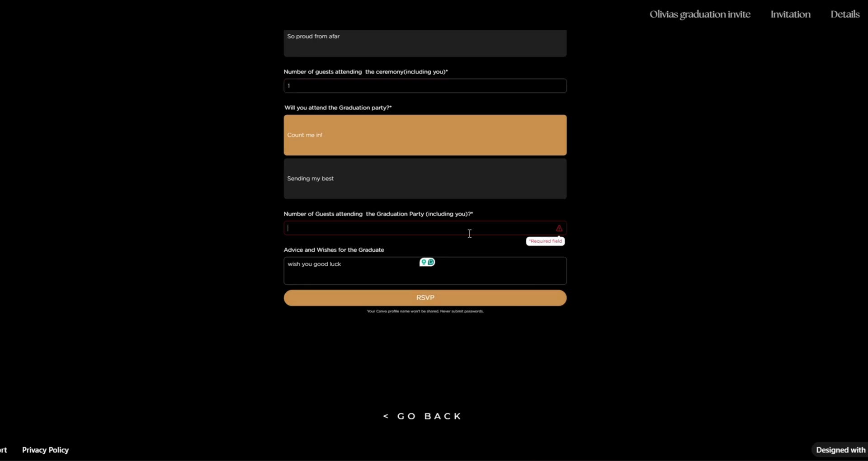
{"action": "type", "text": "2"}
{"action": "left_click", "coordinate": [483, 302]}
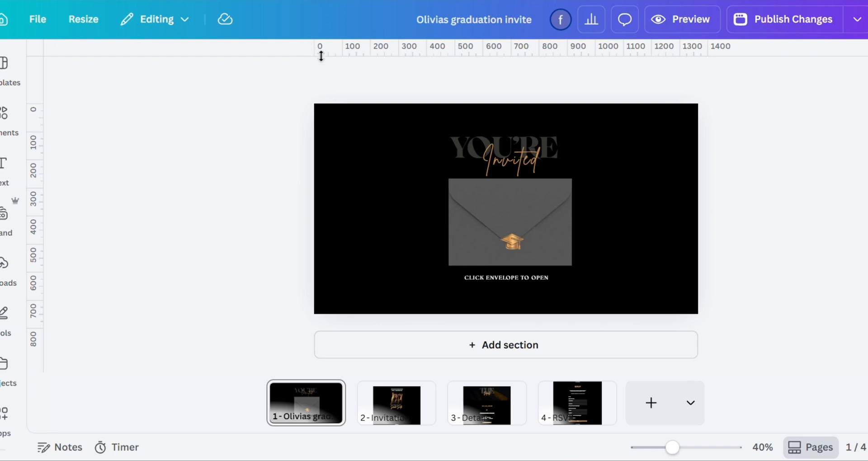
Step: Return to the design editor, select the form on the RSVP page and open its responses
{"action": "left_click", "coordinate": [363, 140]}
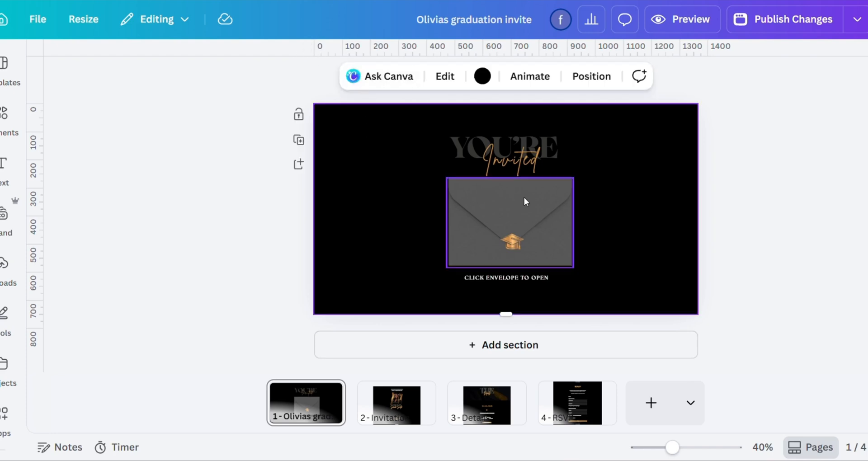
{"action": "left_click", "coordinate": [562, 409]}
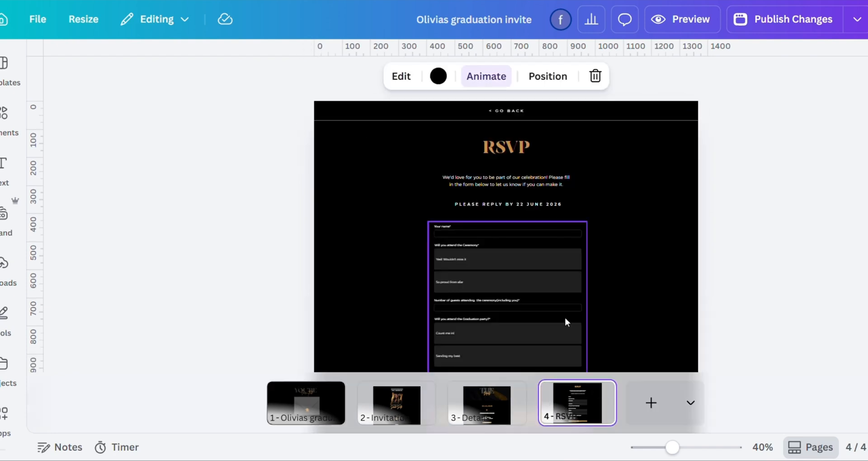
{"action": "left_click", "coordinate": [581, 226]}
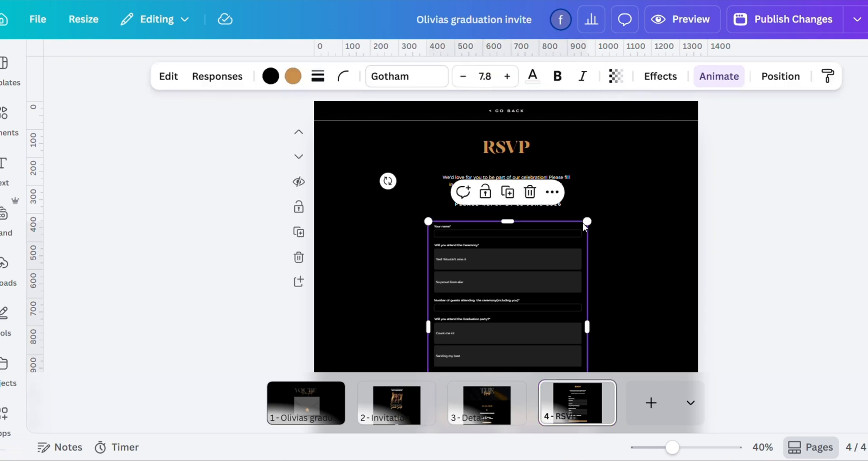
{"action": "left_click", "coordinate": [197, 77]}
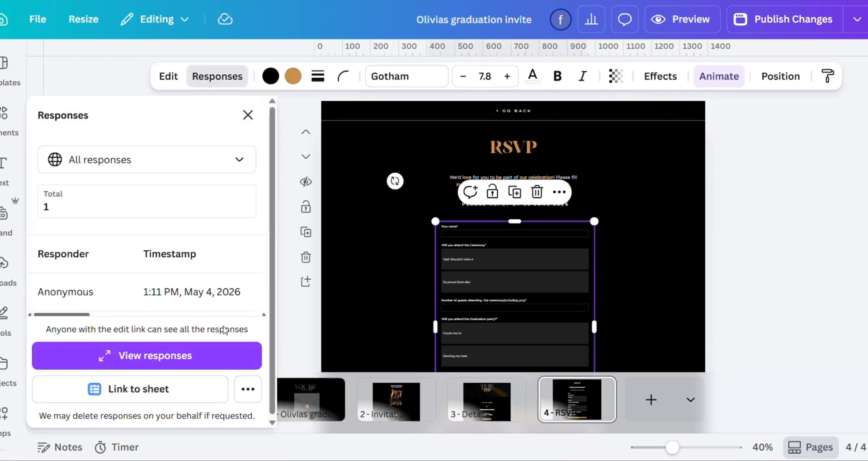
Step: Open the full table of RSVP form responses and link the form data to a sheet
{"action": "left_click", "coordinate": [200, 353]}
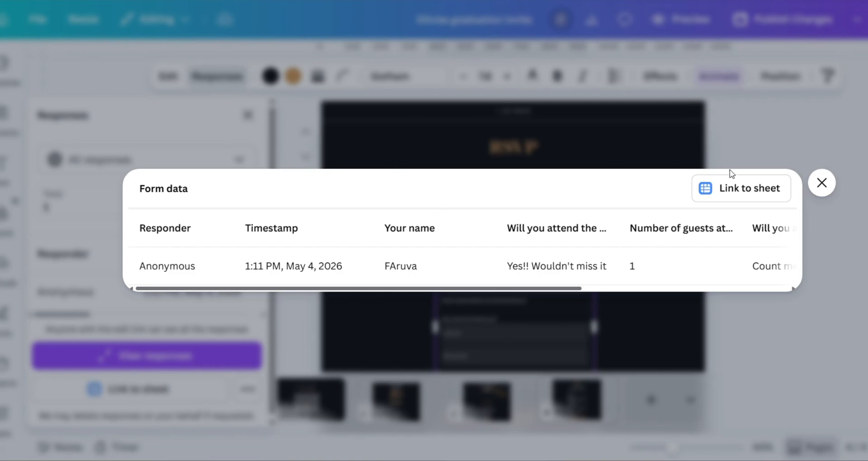
{"action": "left_click", "coordinate": [737, 190]}
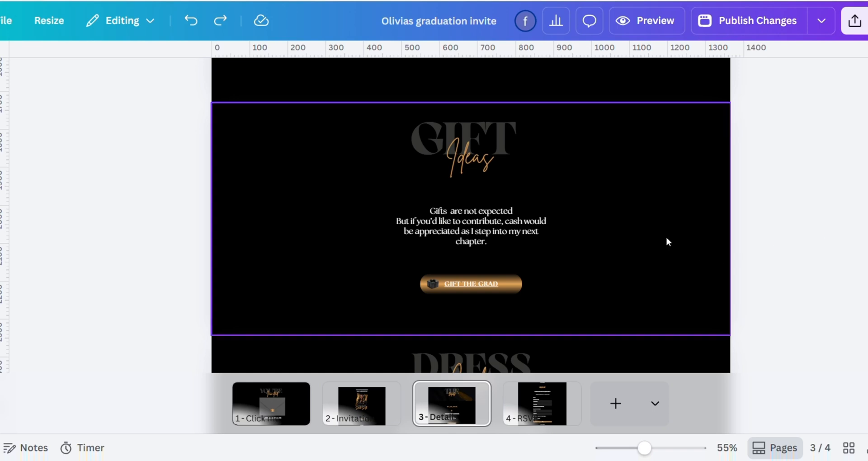
Step: Delete the Gift Ideas section on the Details page and undo the deletion
{"action": "left_click", "coordinate": [669, 241]}
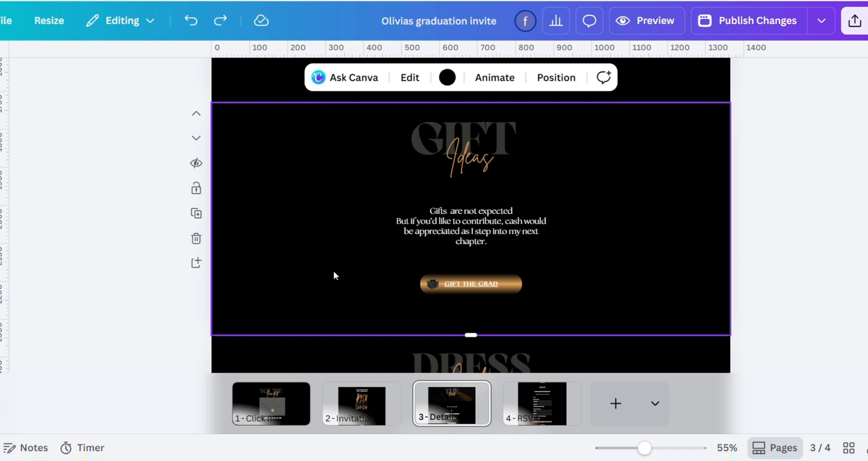
{"action": "left_click", "coordinate": [197, 239]}
{"action": "left_click", "coordinate": [191, 20]}
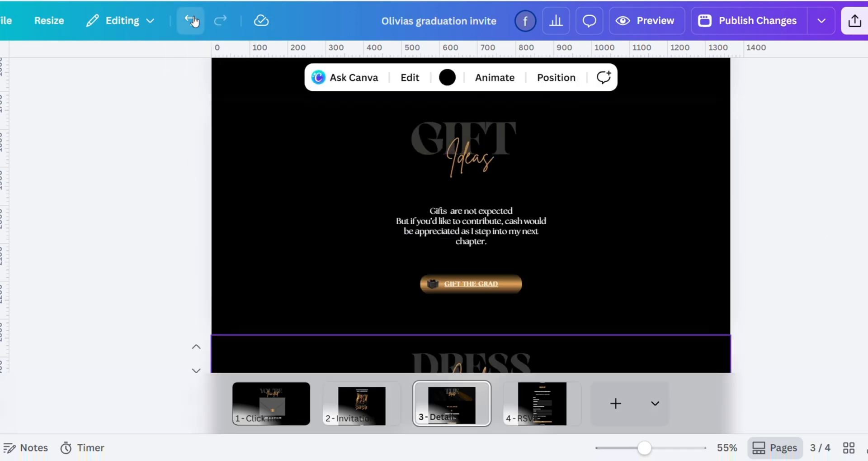
Step: Try duplicating the Gift Ideas section and adding an empty section after Dress Code, undoing each change
{"action": "left_click", "coordinate": [196, 214]}
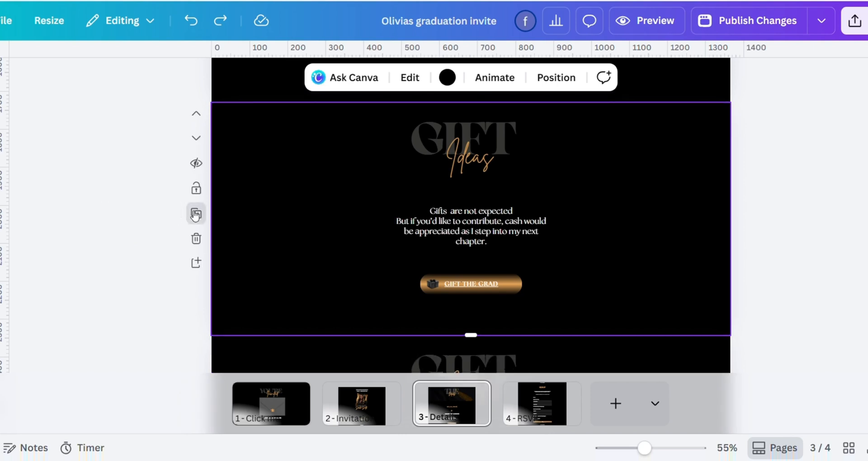
{"action": "left_click", "coordinate": [191, 20]}
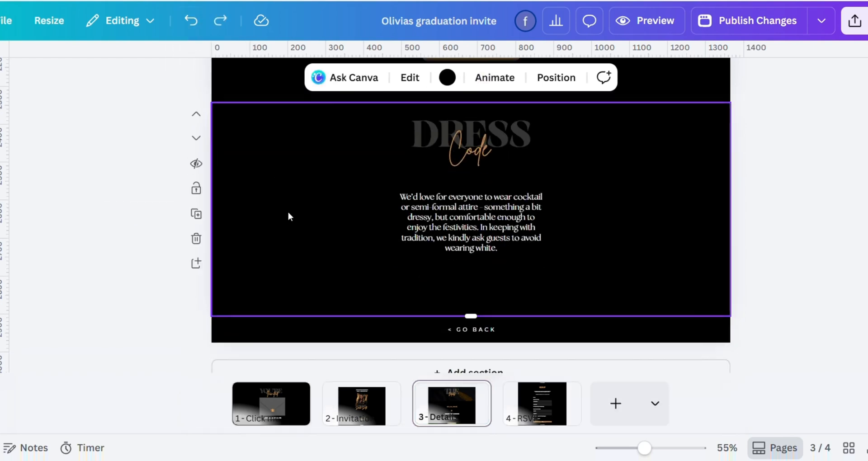
{"action": "left_click", "coordinate": [196, 264]}
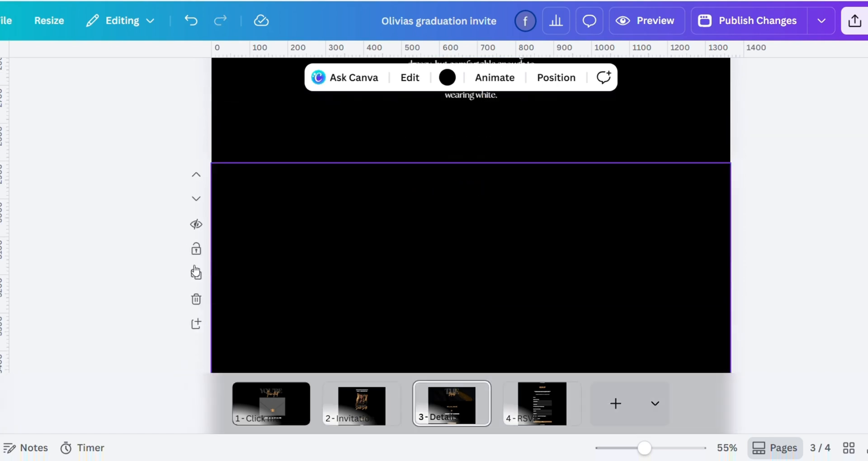
{"action": "left_click", "coordinate": [191, 21]}
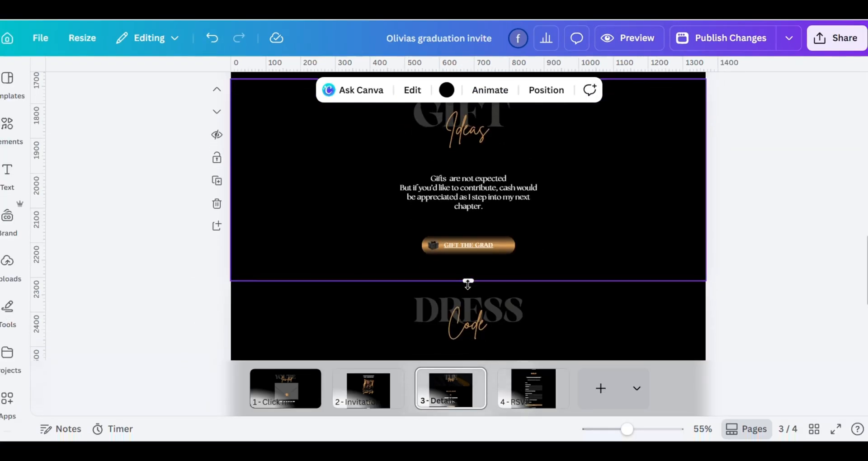
Step: Extend the Gift Ideas section's lower edge downward by about 40 px to make the section taller
{"action": "left_click_drag", "start_coordinate": [467, 281], "coordinate": [479, 294]}
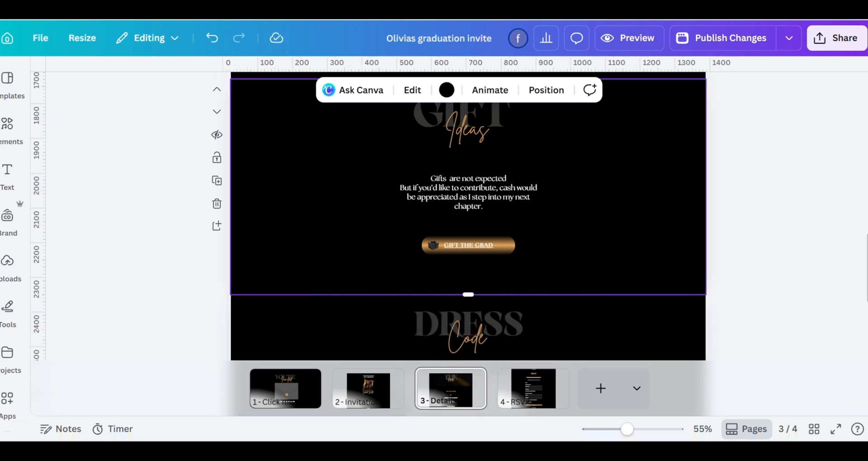